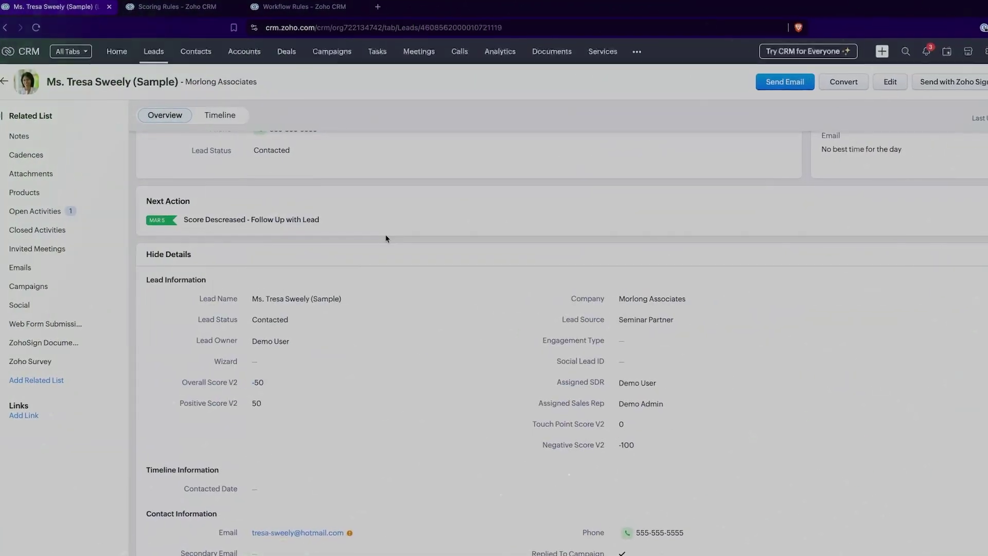
Change the workflow's Record Score condition from Increased to Decreased.
drag(181, 219, 321, 219)
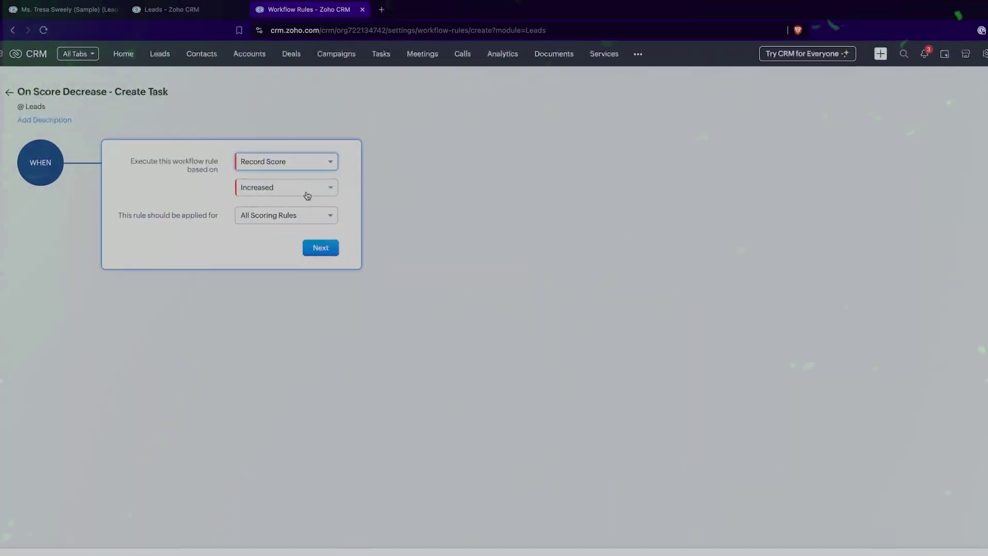
click(307, 191)
click(286, 224)
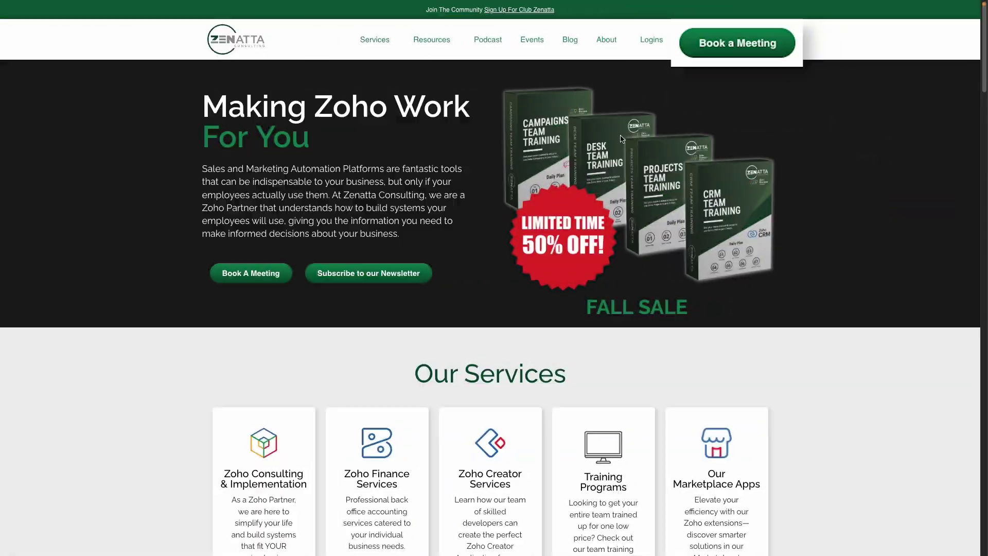
Jump to the Zenatta site's contact form using Book a Meeting in the header.
click(721, 42)
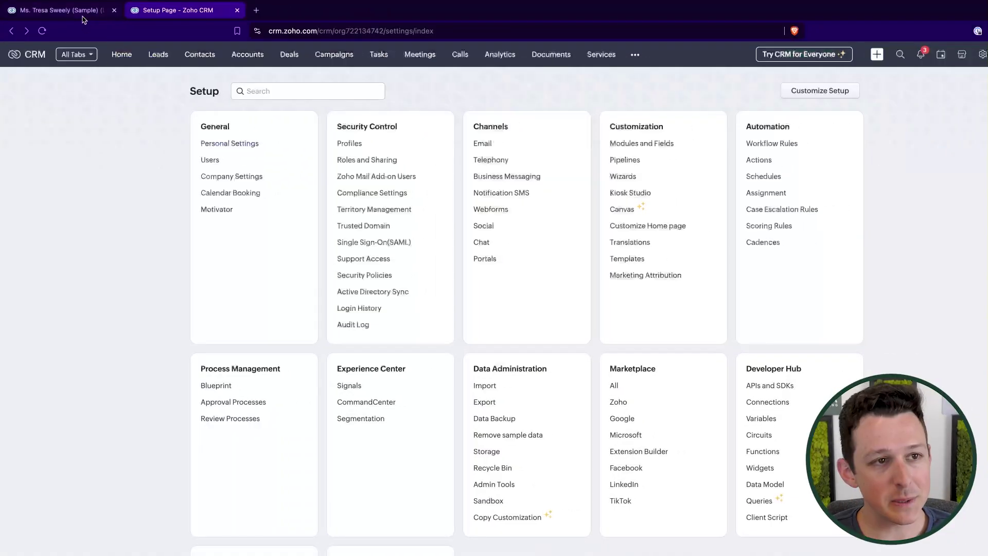
click(78, 10)
scroll(327, 231, up, 1)
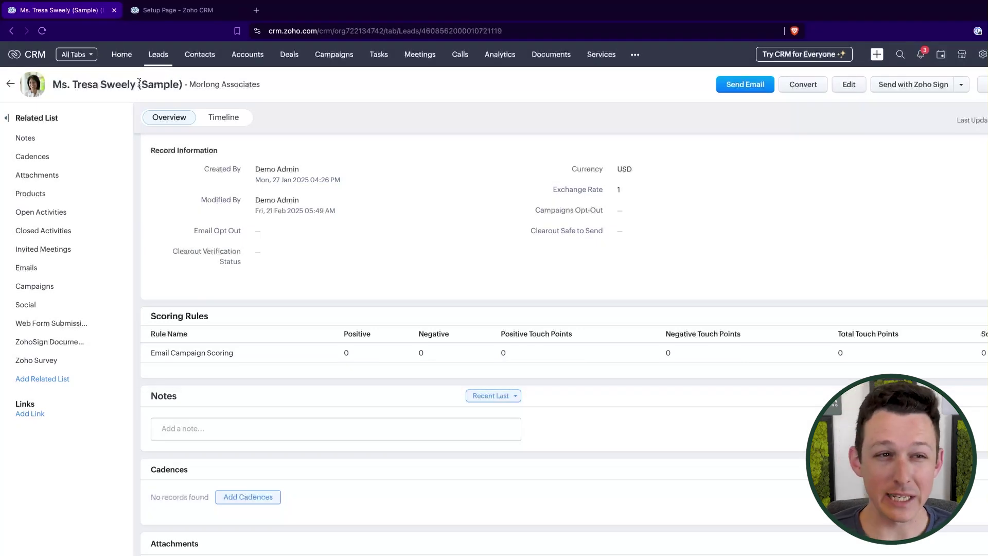
drag(139, 83, 189, 83)
click(189, 82)
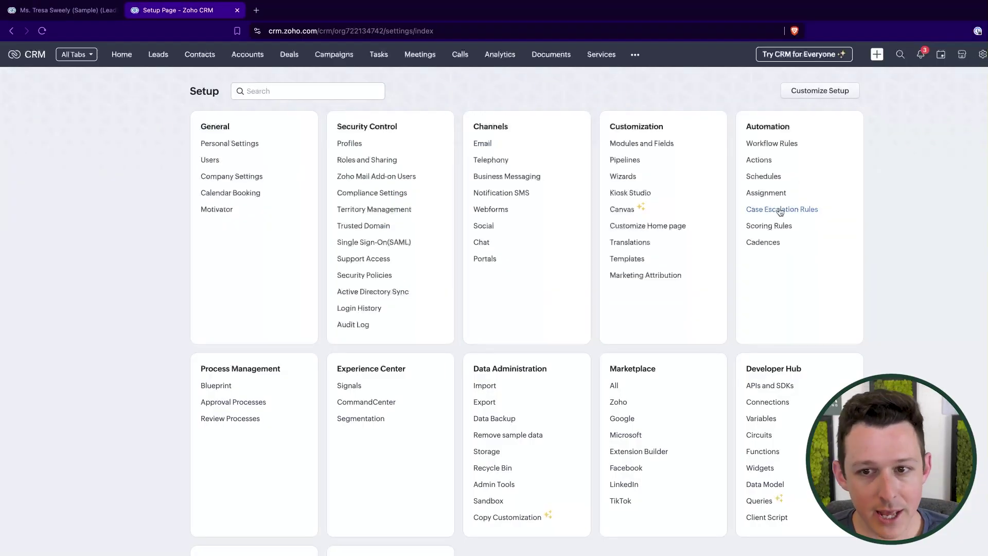
drag(737, 127, 789, 130)
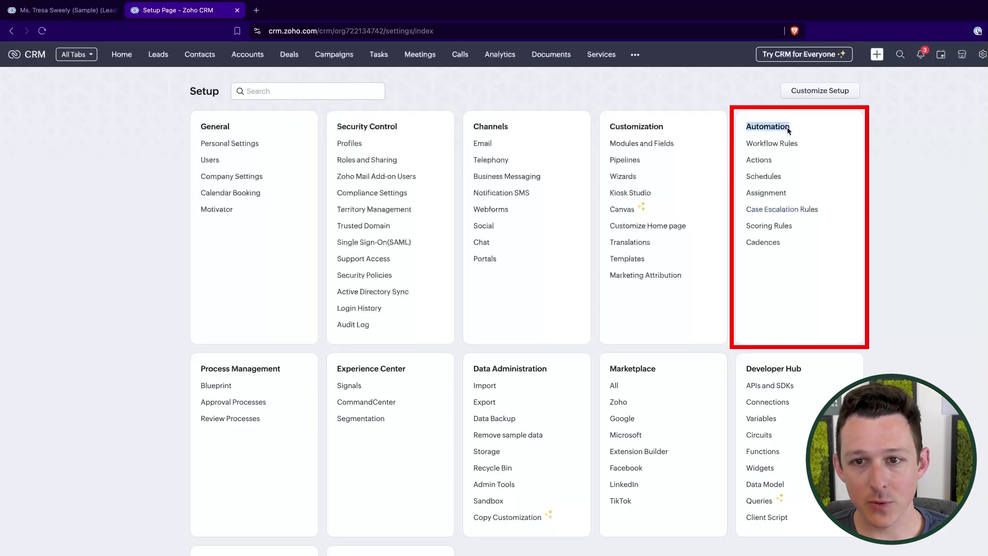
drag(739, 225, 793, 227)
click(775, 227)
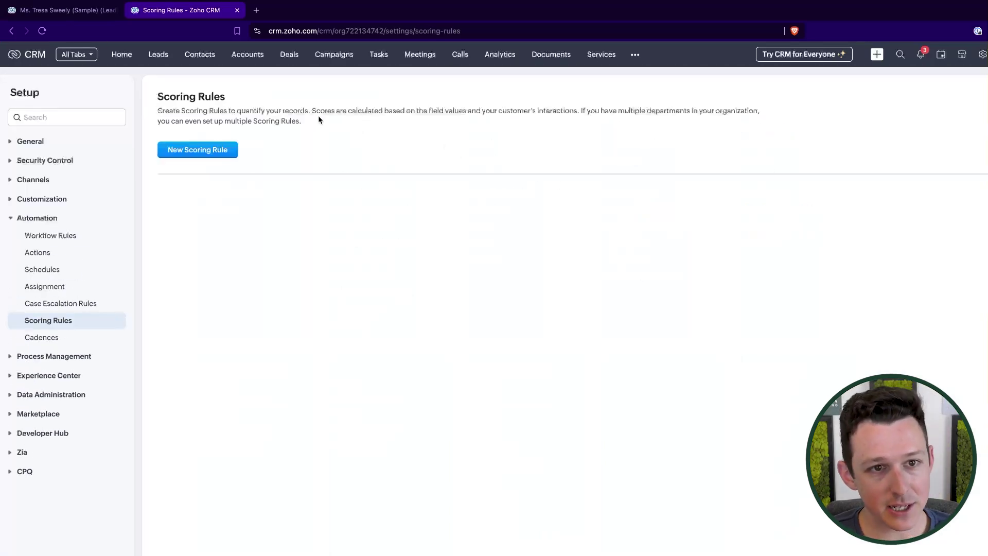
Start a new scoring rule named 'Example Scoring Rule' for the Leads module across All Layouts.
drag(311, 110, 580, 106)
click(521, 113)
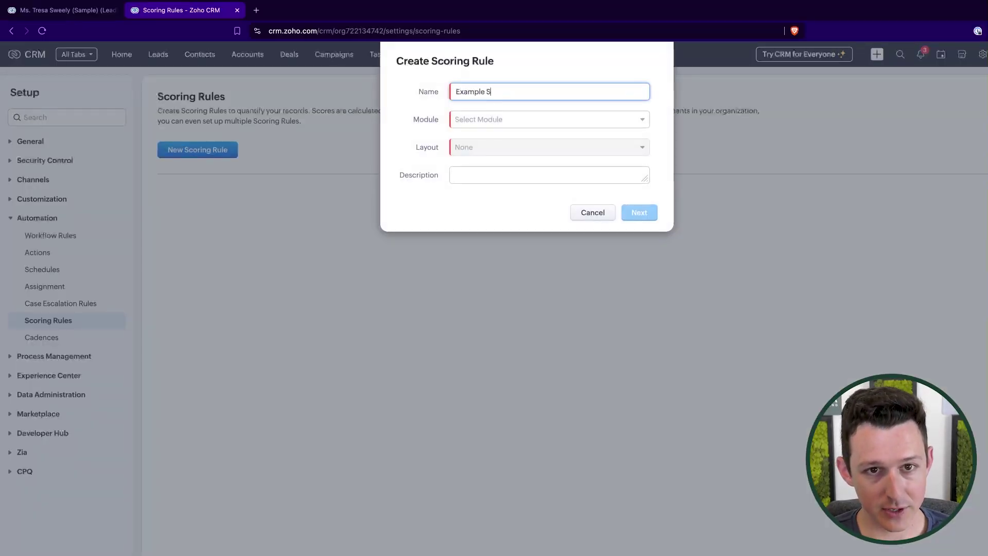
text(Example Scoring Rule)
click(514, 119)
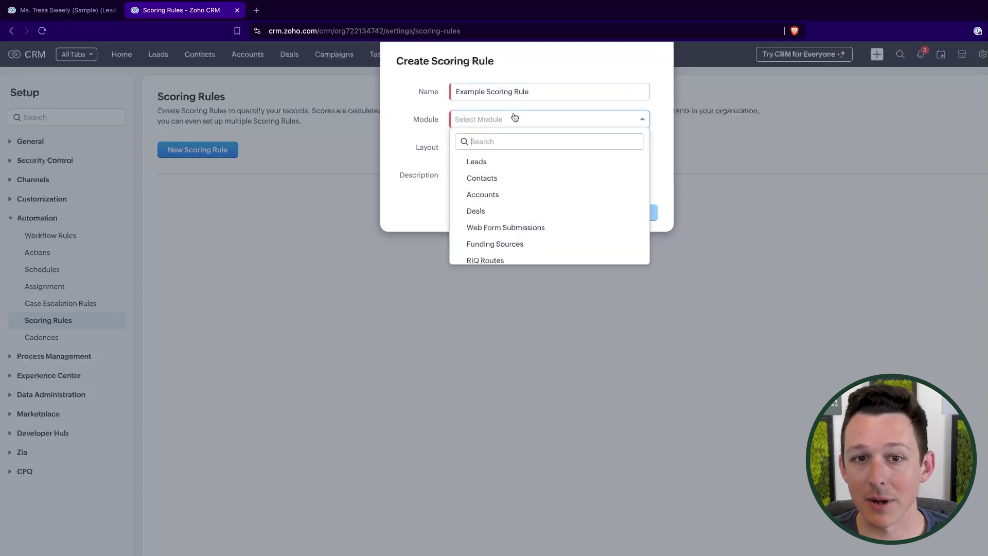
click(494, 163)
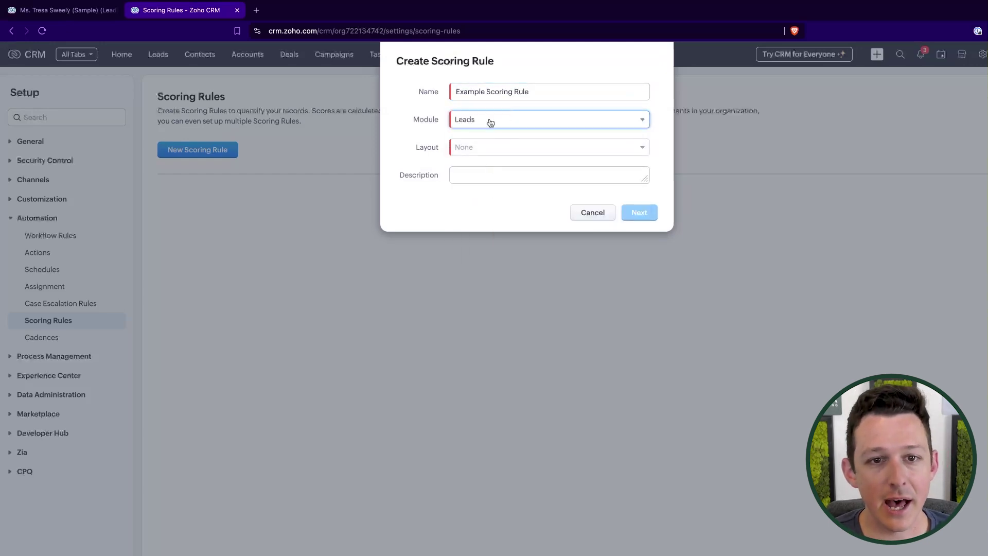
click(510, 147)
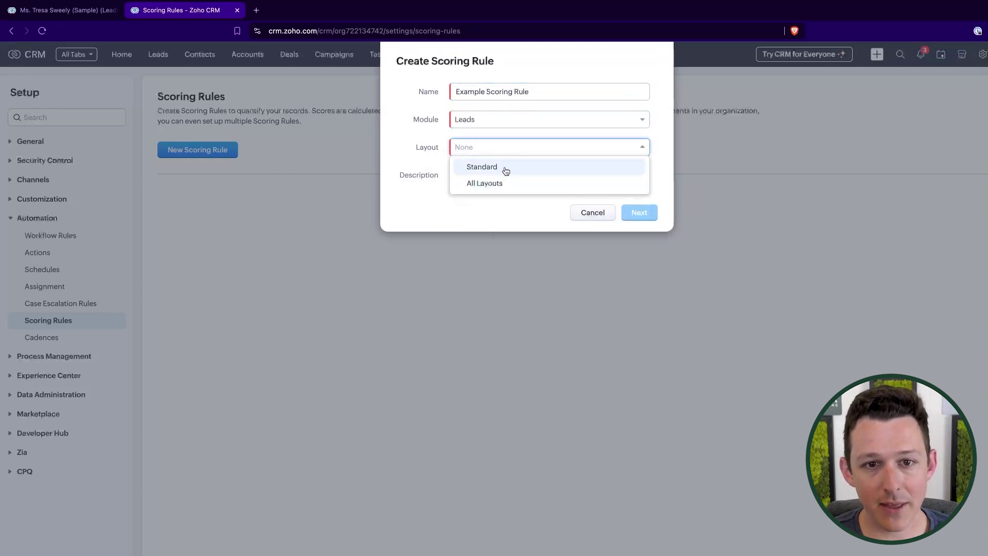
click(496, 183)
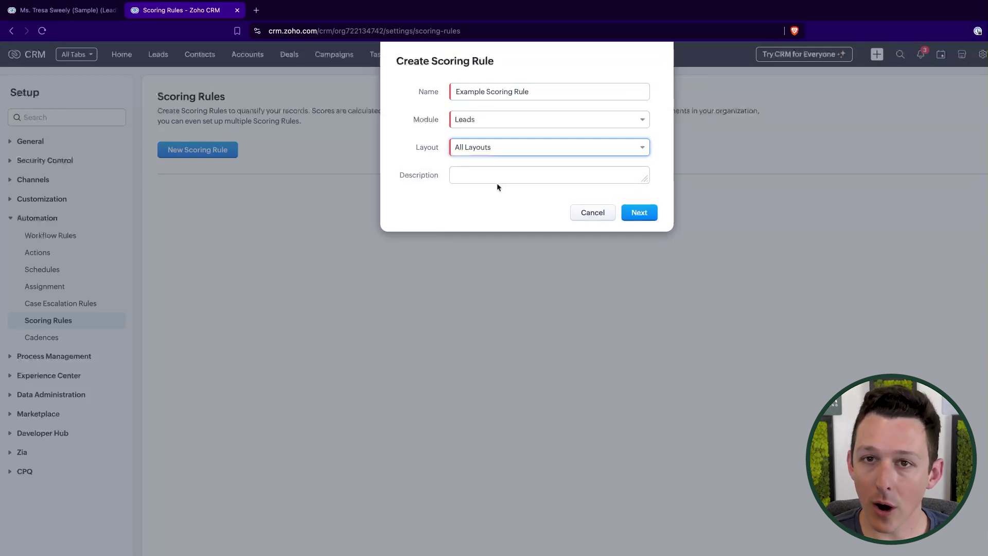
Continue to the scoring rule's criteria editor and look over the page.
click(639, 213)
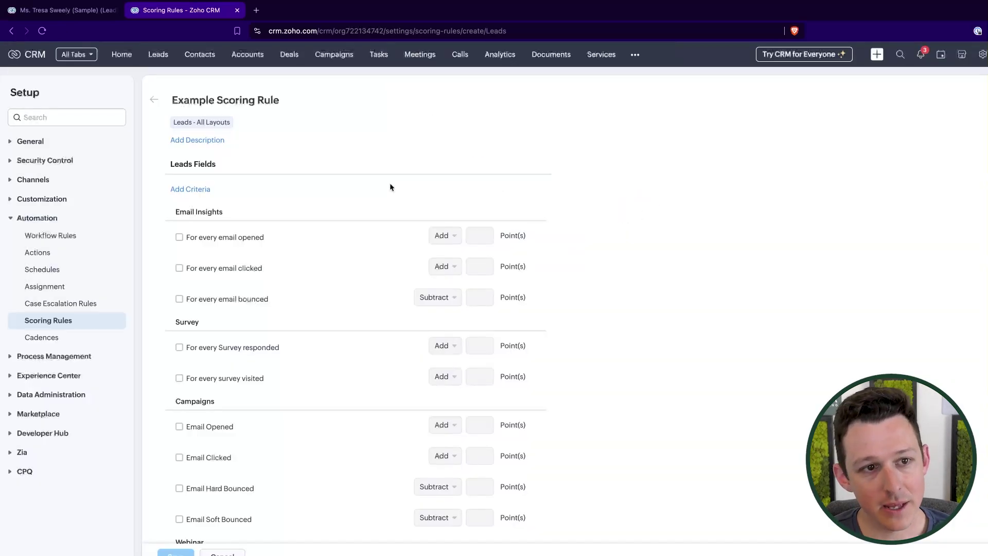
scroll(294, 164, down, 2)
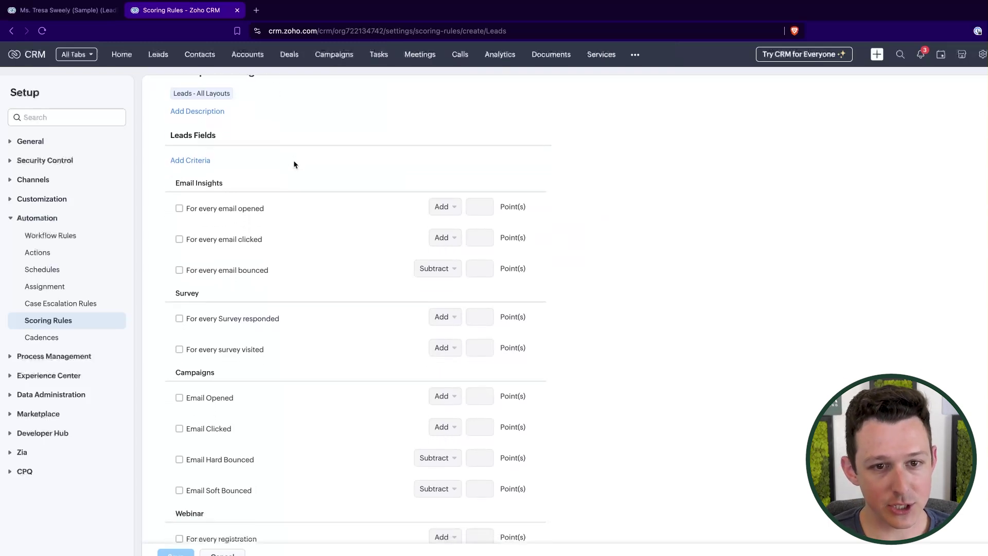
scroll(293, 164, down, 1)
scroll(294, 163, up, 3)
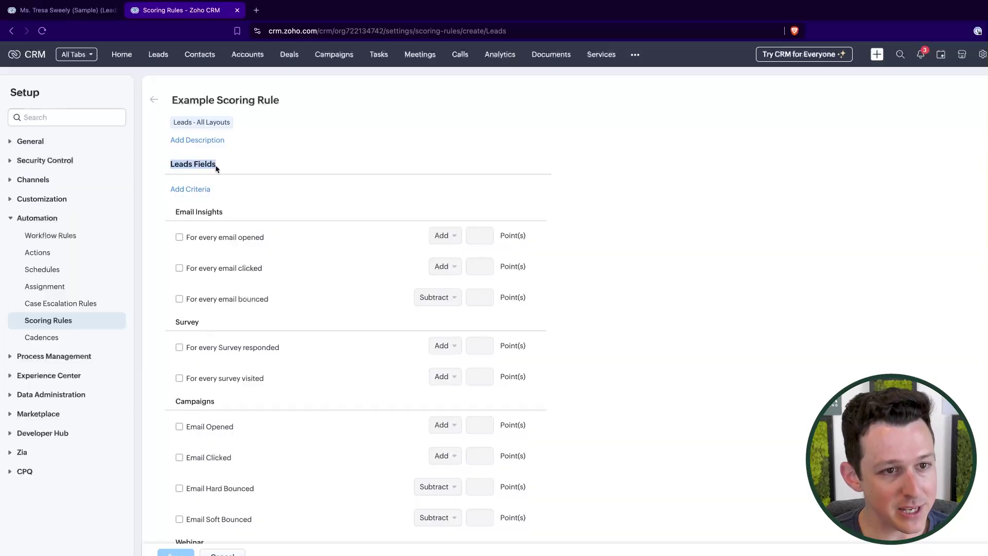
Add a criterion: Annual Revenue greater than 1000000 adds 10 points.
click(217, 169)
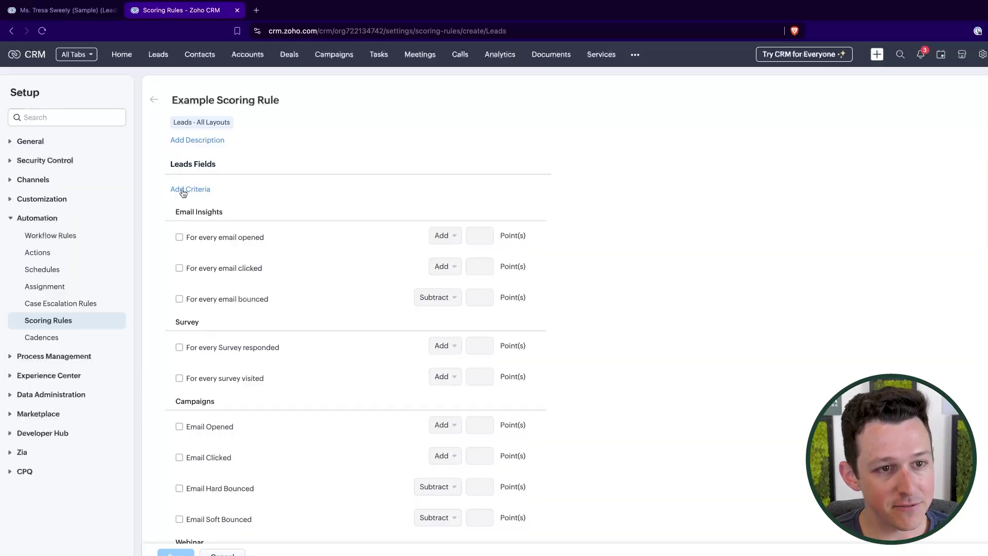
click(183, 192)
click(402, 99)
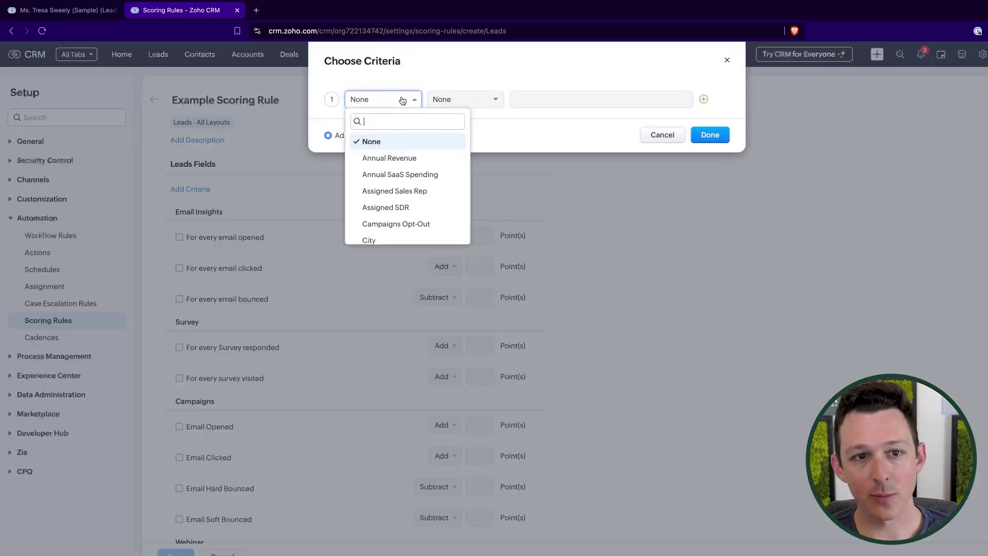
click(392, 158)
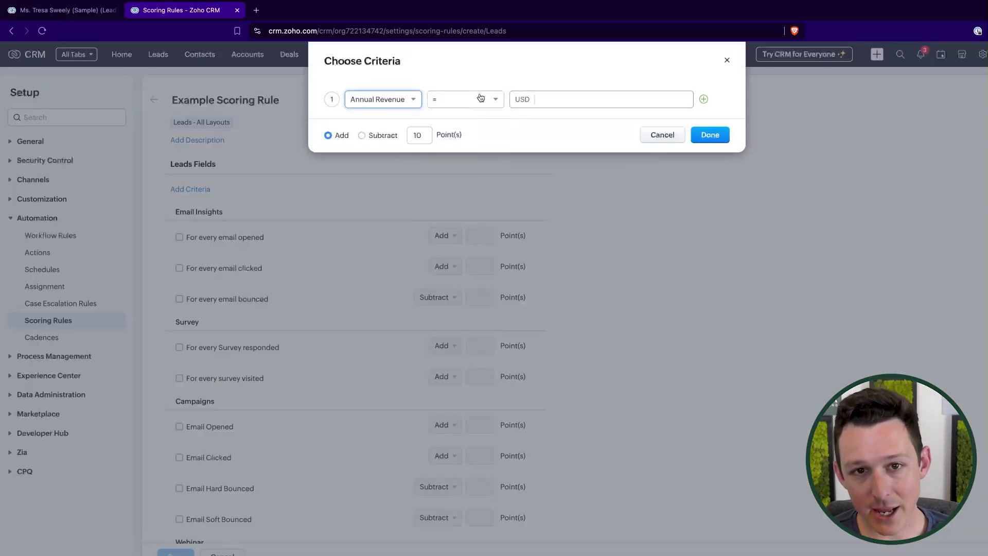
click(465, 99)
click(492, 209)
click(554, 107)
click(508, 85)
double_click(407, 132)
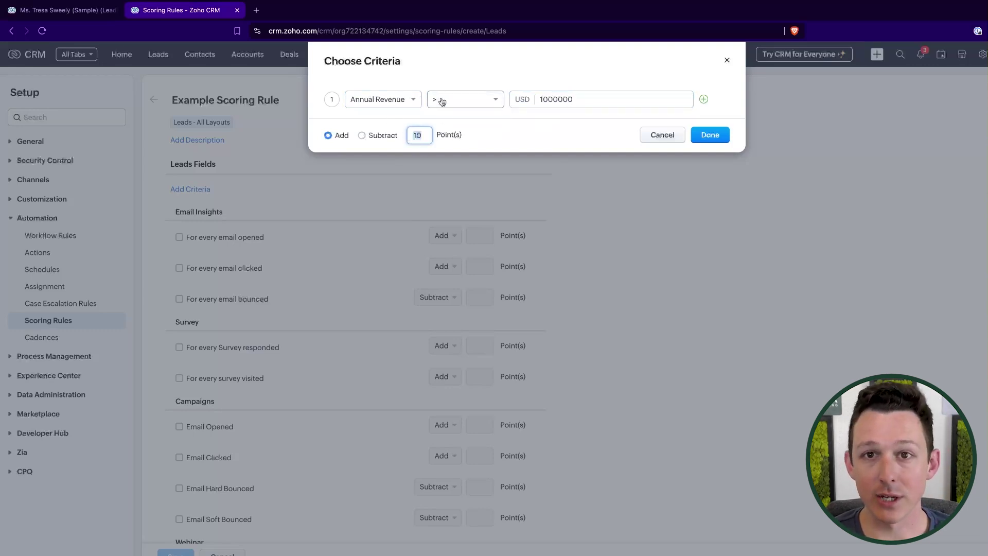
click(477, 122)
click(709, 133)
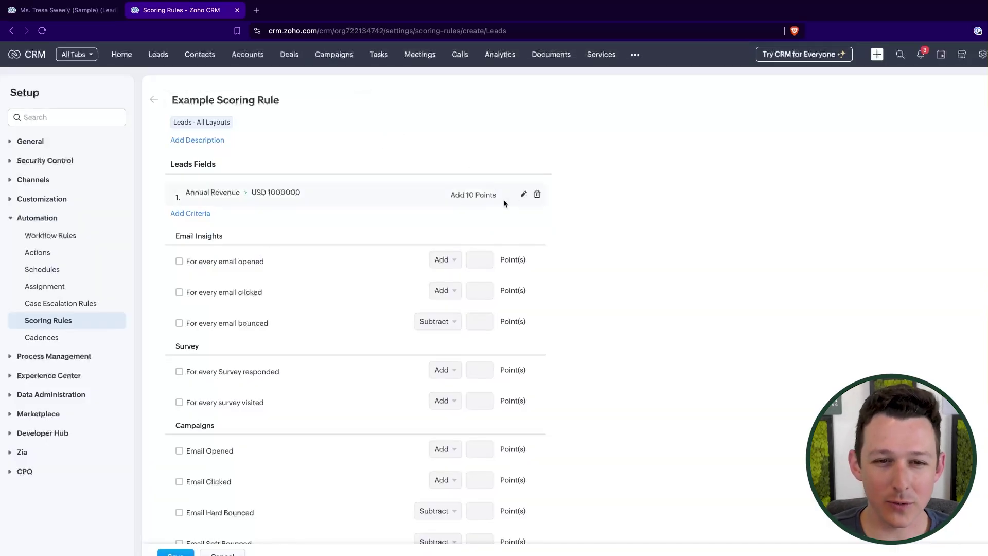
Recheck the Annual Revenue criterion, keeping its points at 10 without changes.
click(523, 196)
click(418, 134)
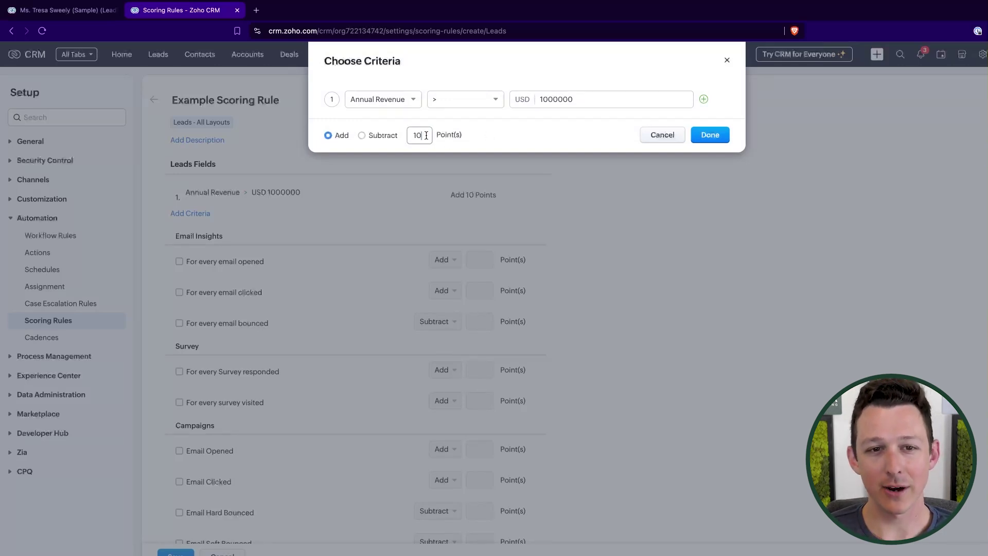
click(426, 135)
click(484, 144)
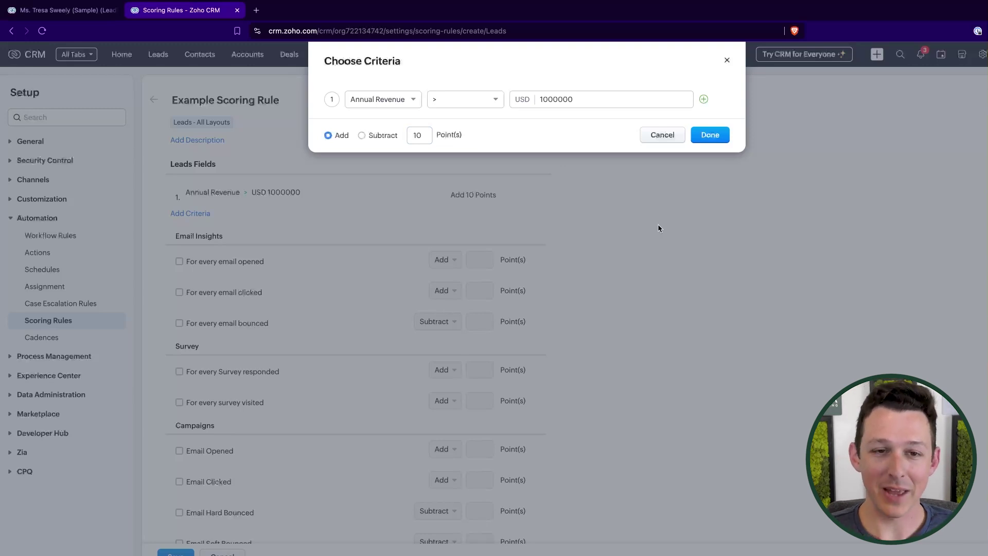
click(663, 135)
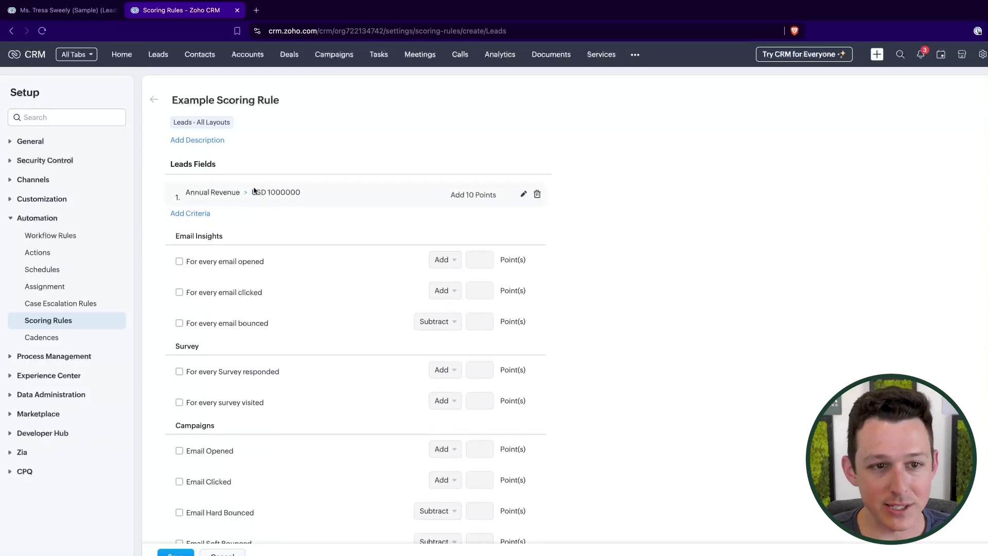
Add a second criterion: Campaigns Opt-Out is selected subtracts 100 points.
drag(262, 192, 342, 190)
click(198, 140)
click(206, 218)
scroll(430, 155, down, 3)
click(430, 138)
click(478, 101)
click(441, 118)
click(362, 136)
click(420, 136)
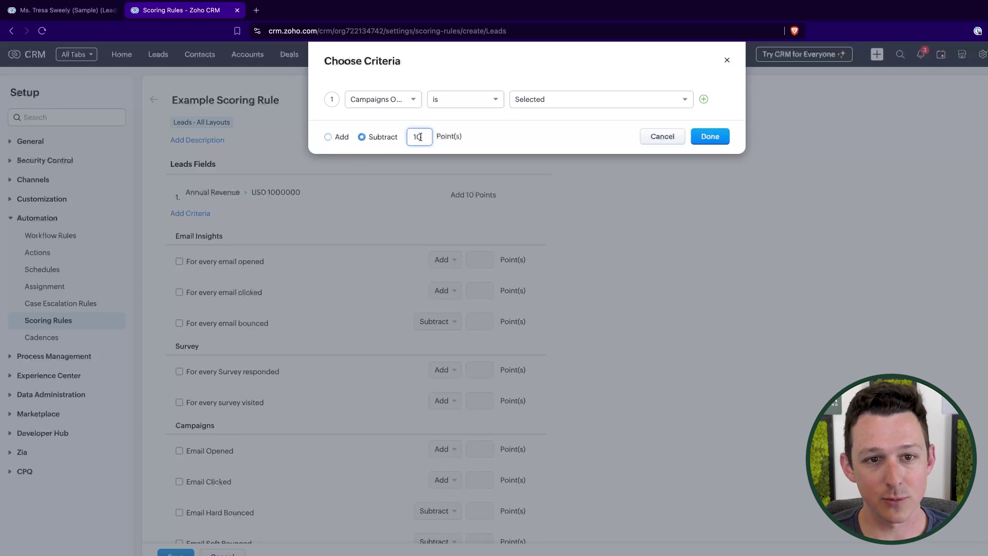
click(556, 128)
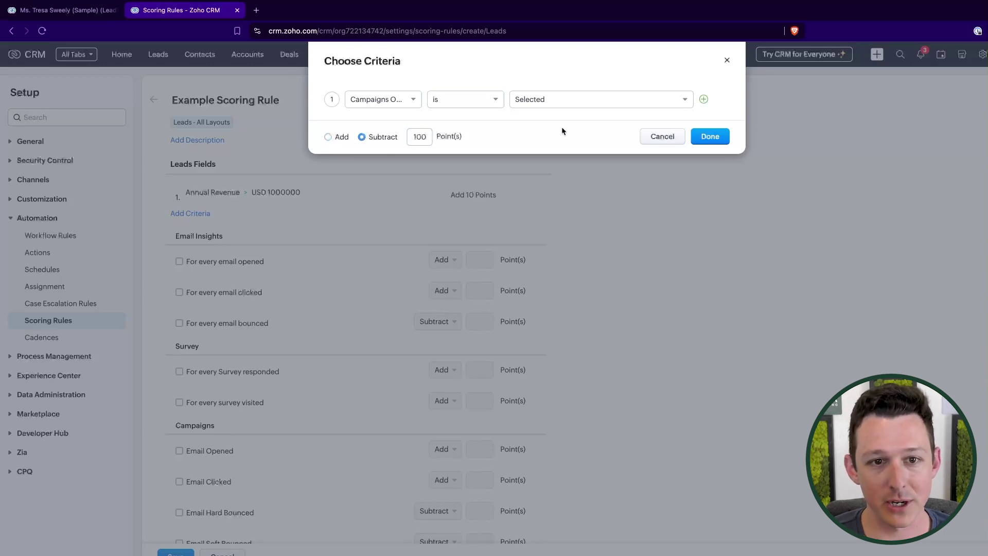
click(706, 137)
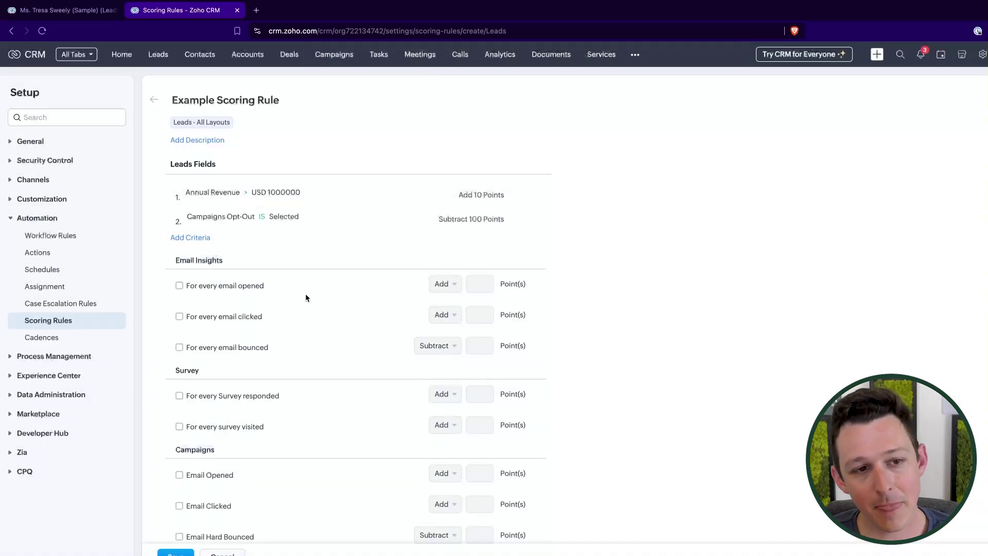
Review the Email Insights section, toggling 'For every email opened' on and back off.
scroll(306, 298, down, 4)
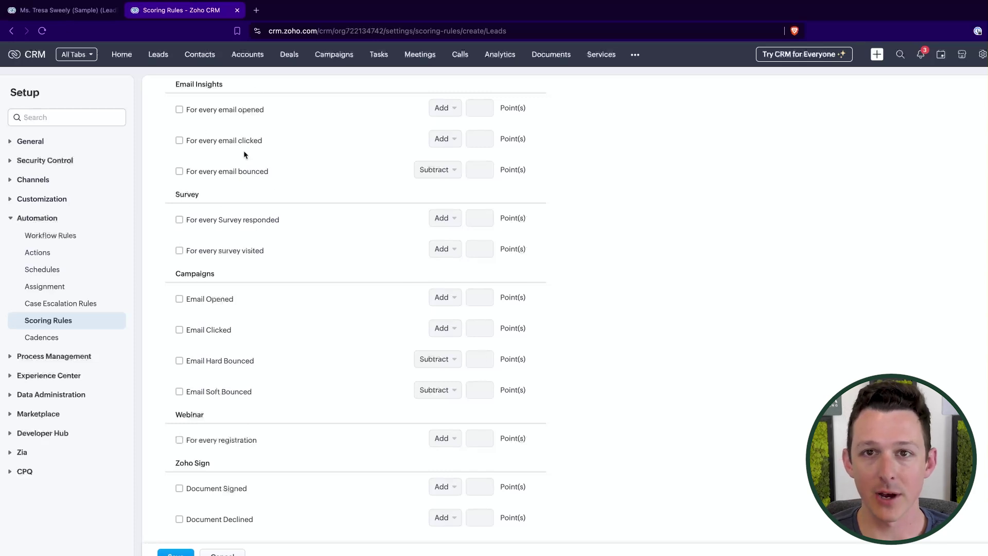
scroll(246, 155, up, 1)
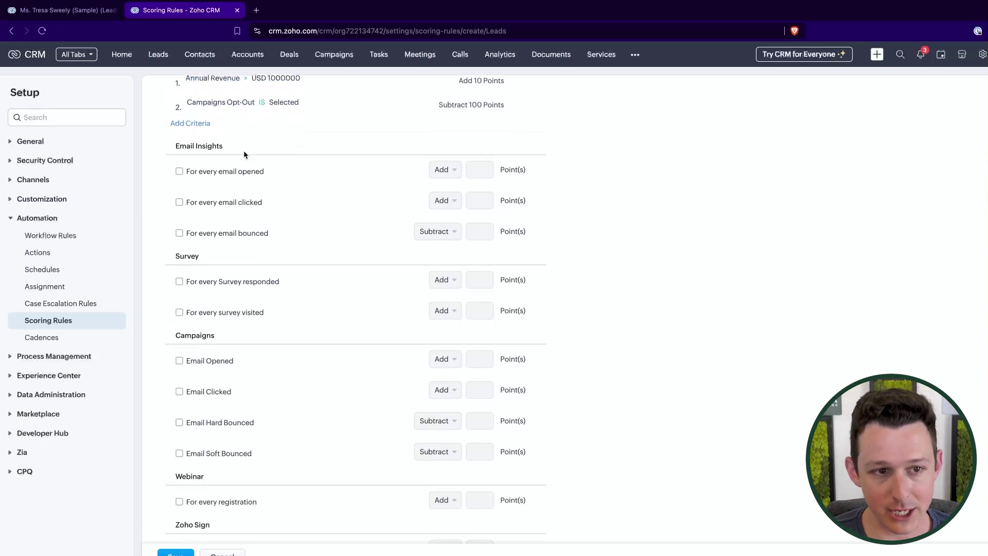
drag(174, 151, 235, 145)
click(234, 145)
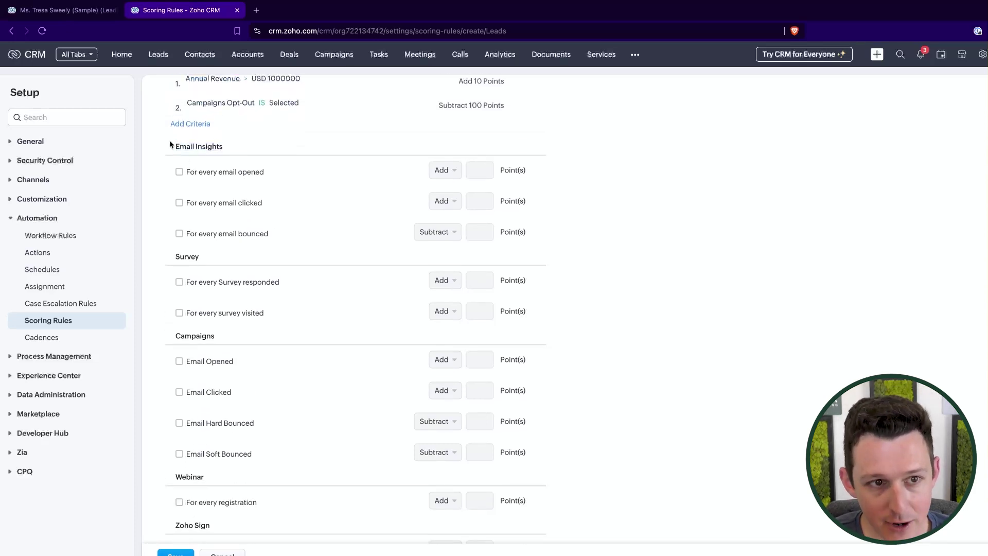
drag(171, 145, 225, 153)
click(224, 149)
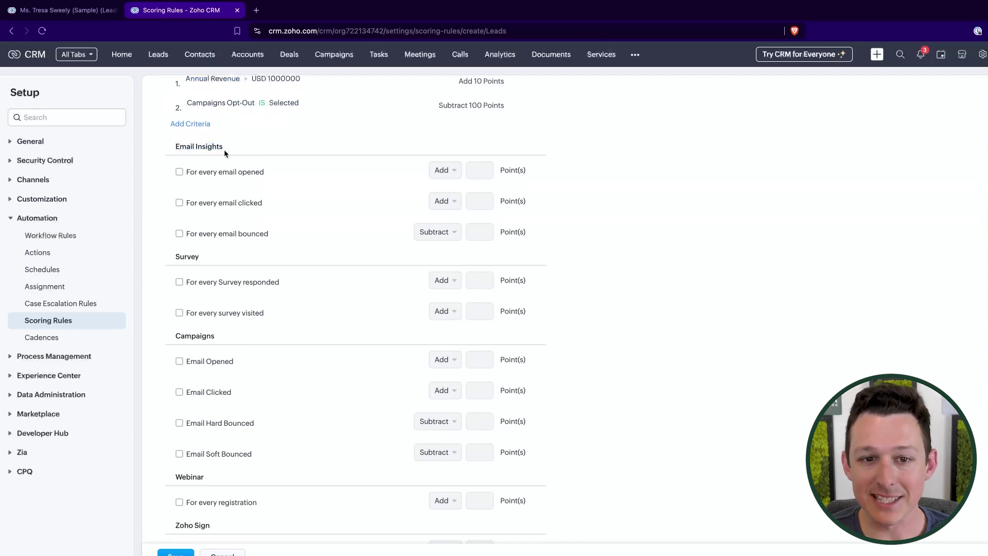
click(180, 173)
click(180, 173)
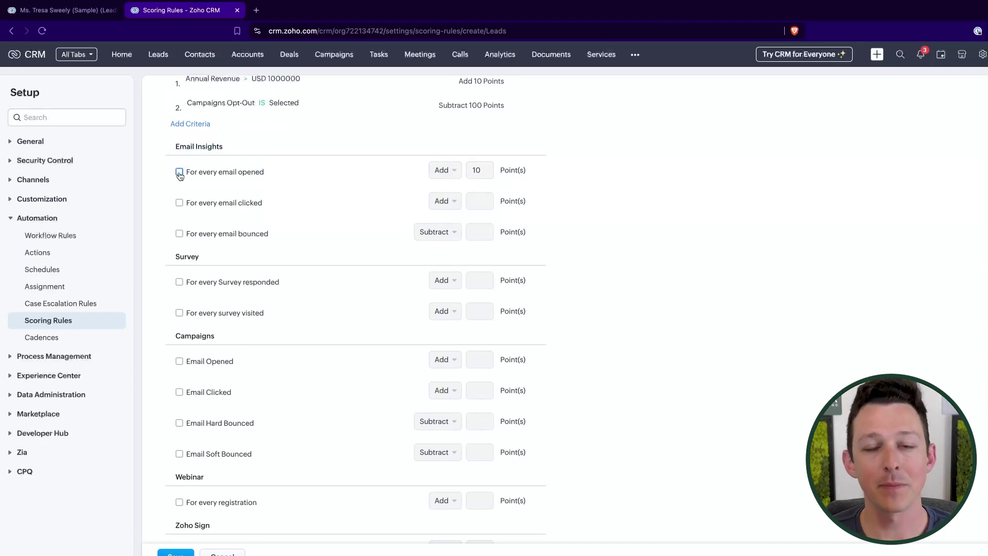
Scan the Campaigns and Zoho Sign sections, then switch to the multiple scoring rules help article.
scroll(183, 268, down, 2)
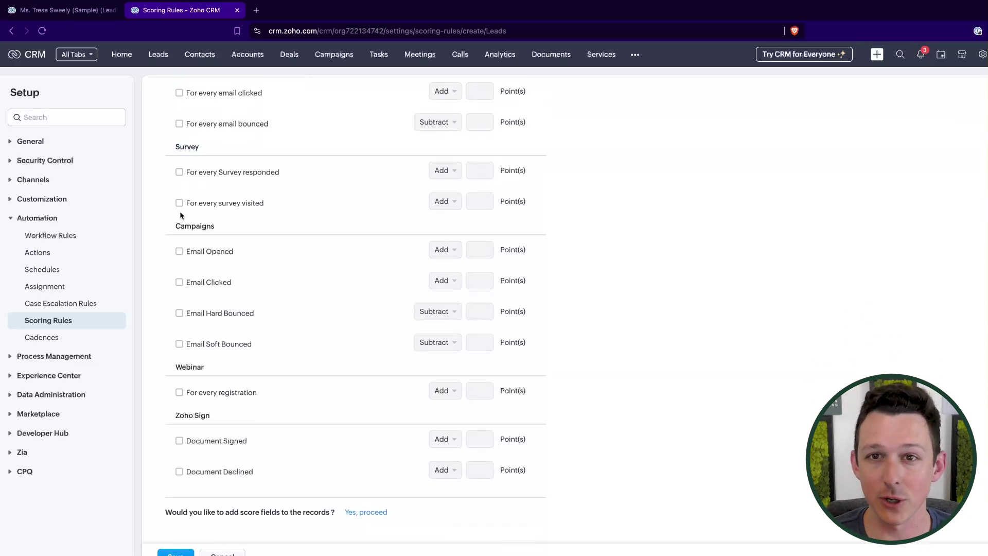
drag(215, 226, 171, 226)
click(171, 226)
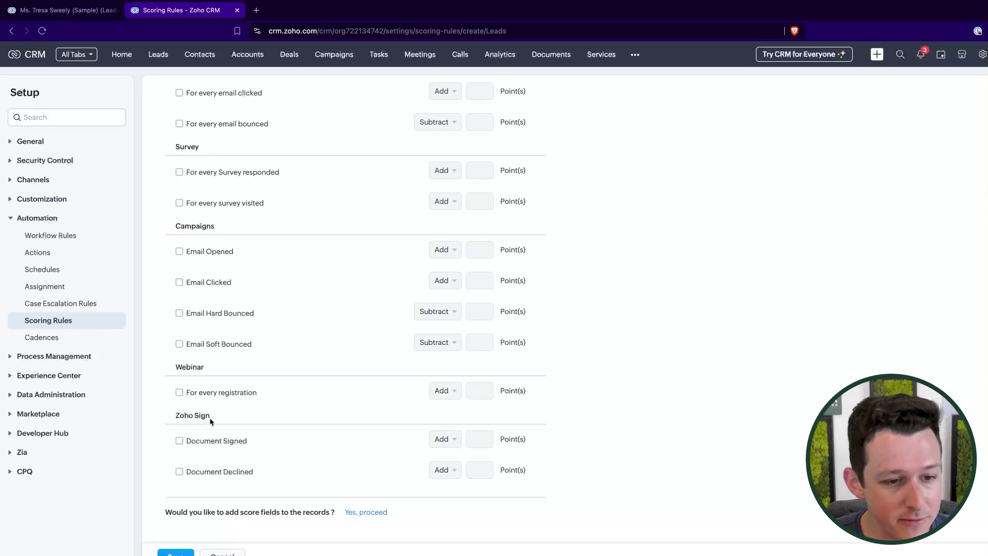
drag(172, 414, 225, 416)
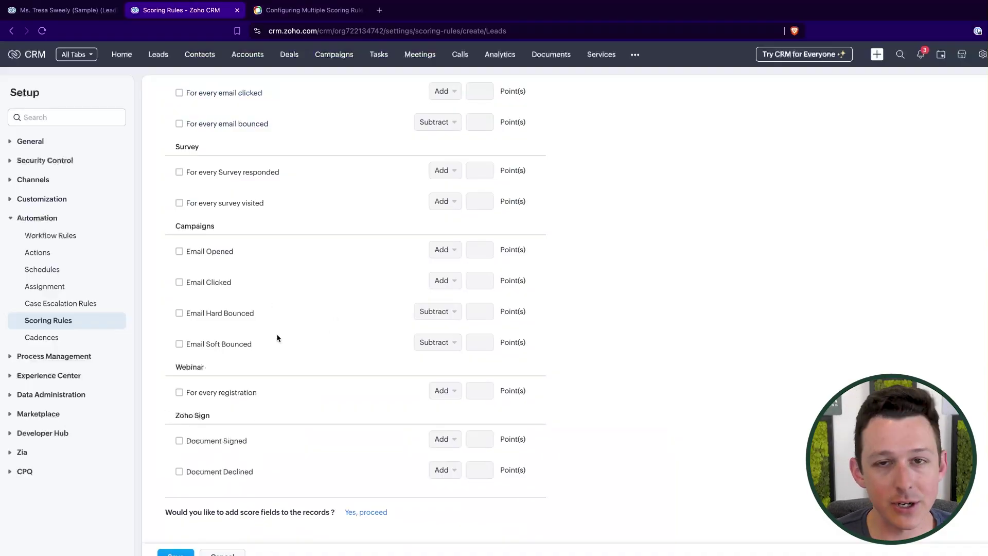
scroll(276, 338, up, 1)
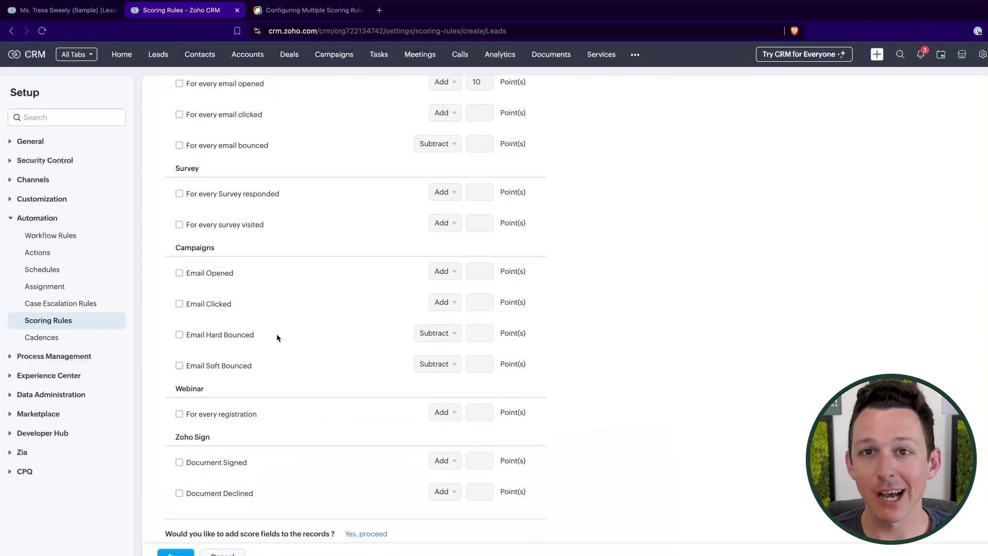
click(335, 14)
Read the help note on integration-dependent fields: Backstage, Social, Desk, Telephony and Mailchimp.
scroll(446, 270, down, 2)
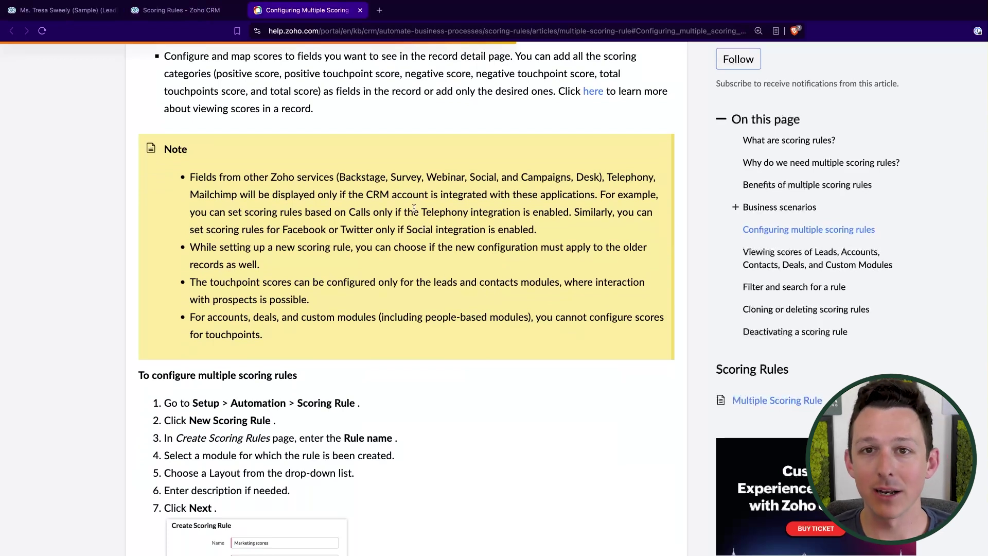
drag(340, 178, 382, 177)
click(386, 177)
drag(470, 176, 488, 175)
click(496, 177)
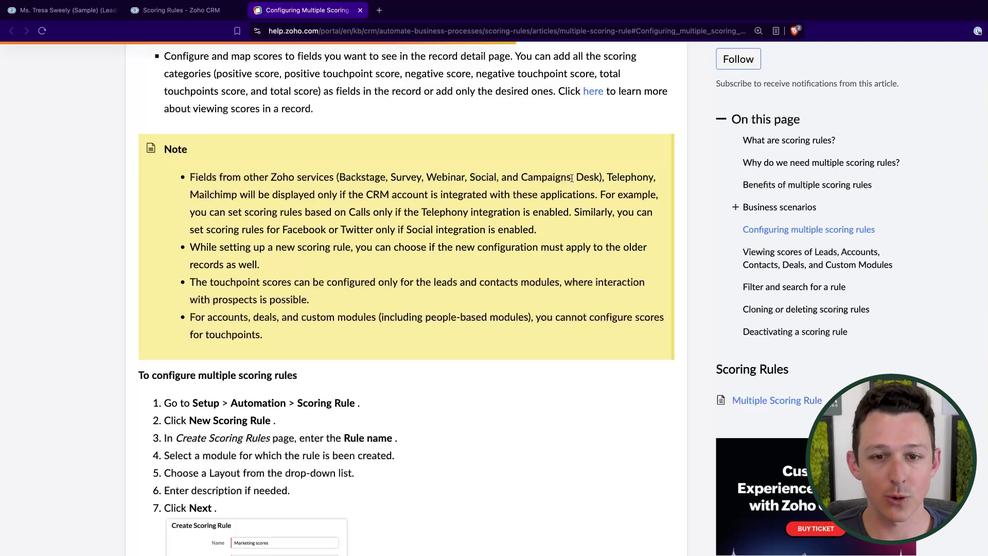
drag(572, 178, 597, 177)
click(597, 177)
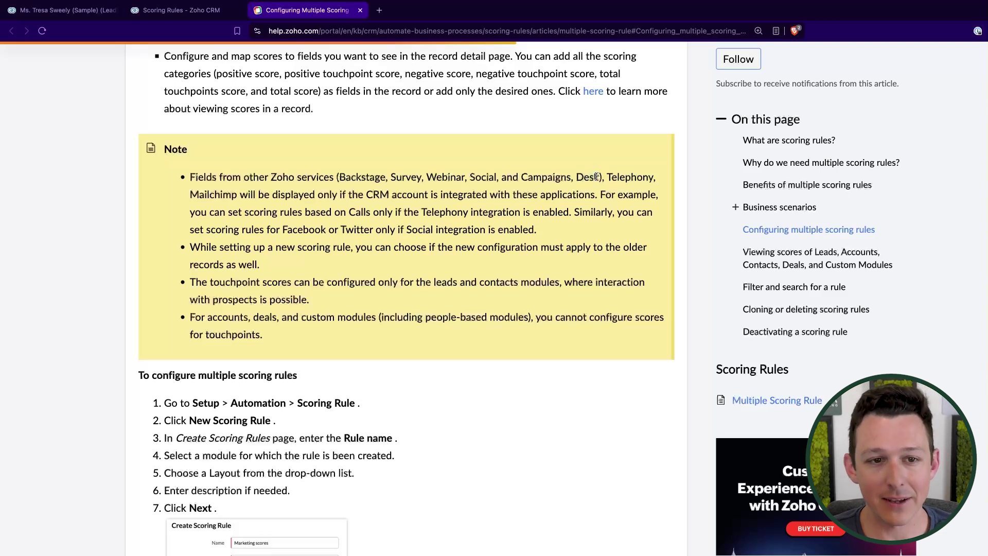
double_click(607, 180)
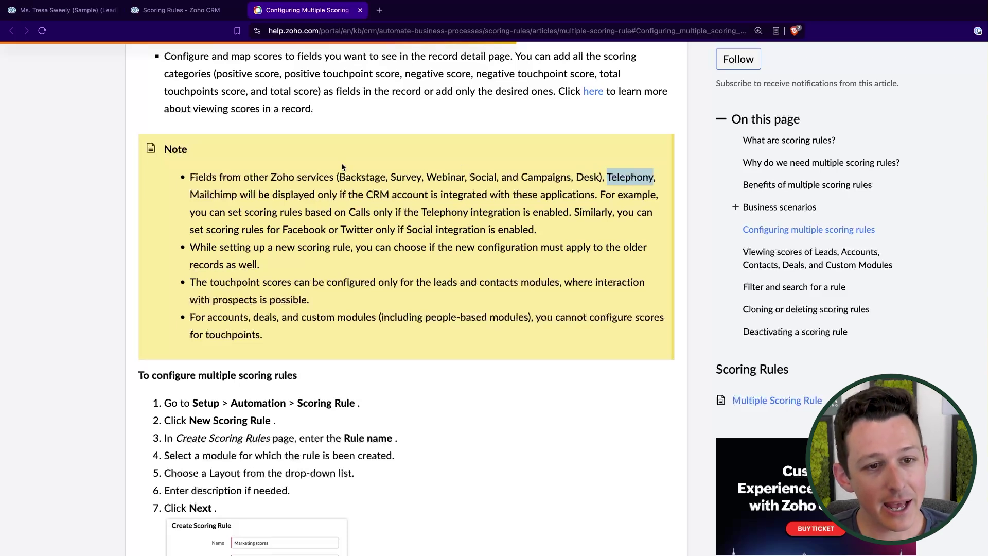
double_click(226, 195)
click(231, 194)
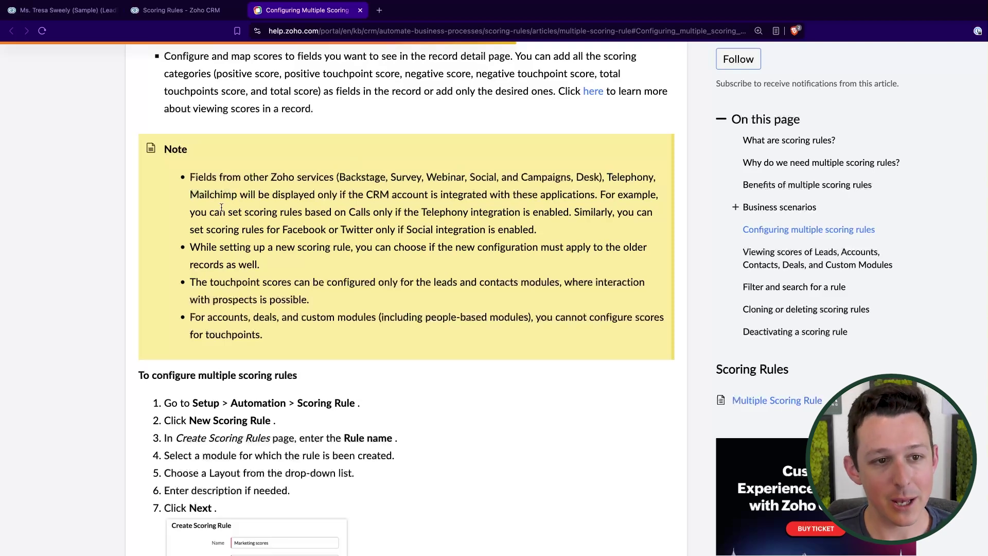
Close the help article tab and scroll to the top of the scoring rule form.
click(211, 11)
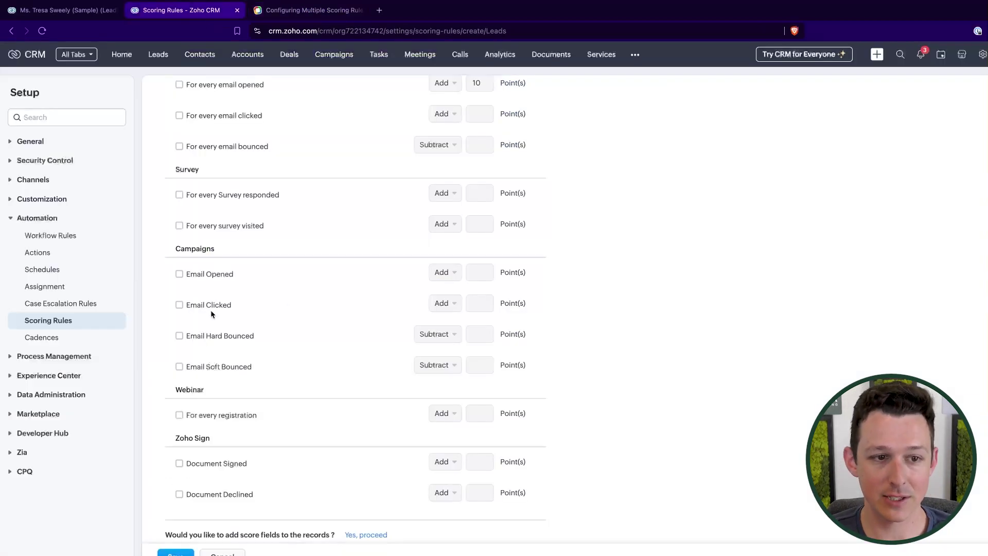
click(214, 251)
click(366, 10)
scroll(600, 254, up, 1)
scroll(600, 253, up, 2)
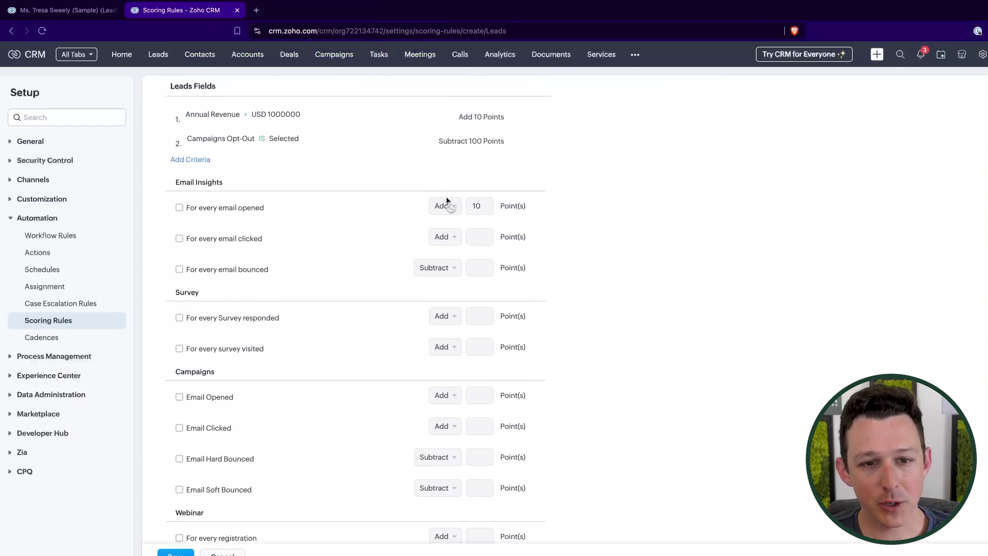
scroll(465, 203, up, 2)
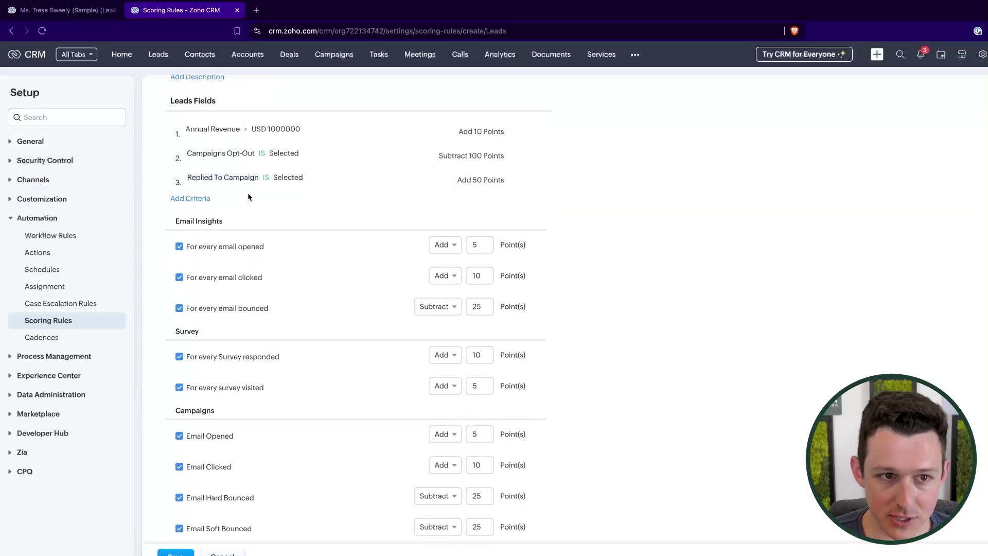
Return to the scoring rule form and review the Replied To Campaign criterion.
click(637, 252)
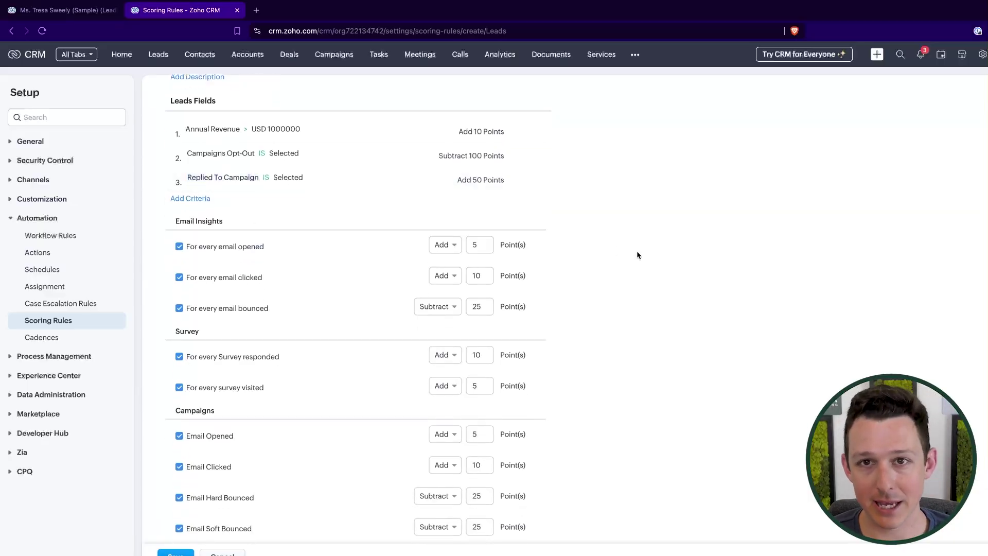
key(ctrl+shift+Tab)
scroll(401, 264, down, 5)
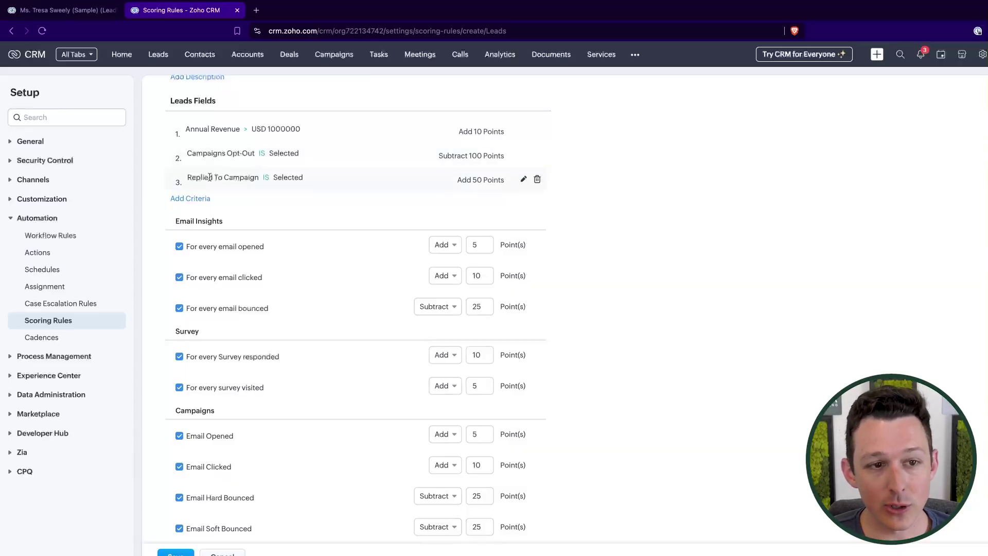
drag(202, 177, 440, 177)
click(696, 180)
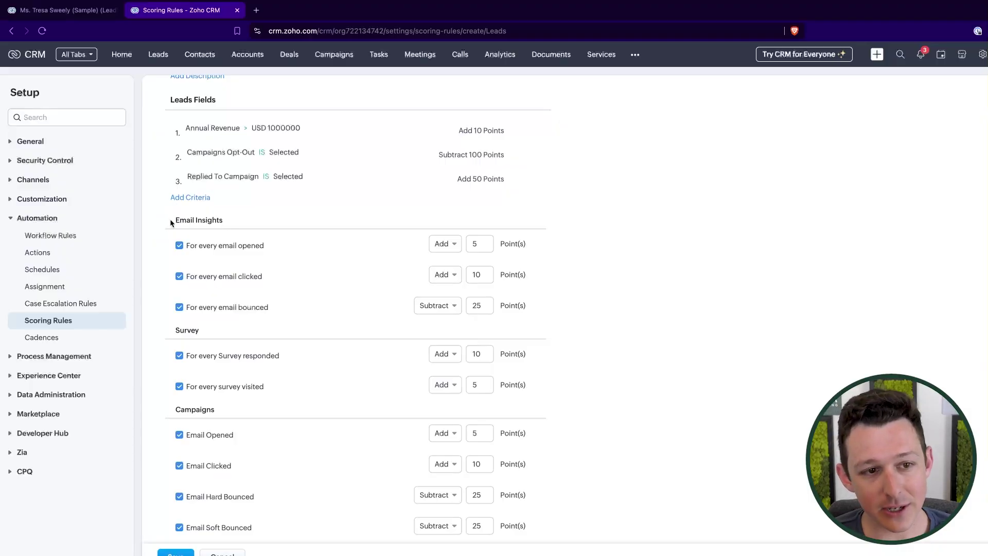
Review the email opened, email clicked and survey points fields without changing them.
click(489, 243)
click(479, 274)
click(669, 280)
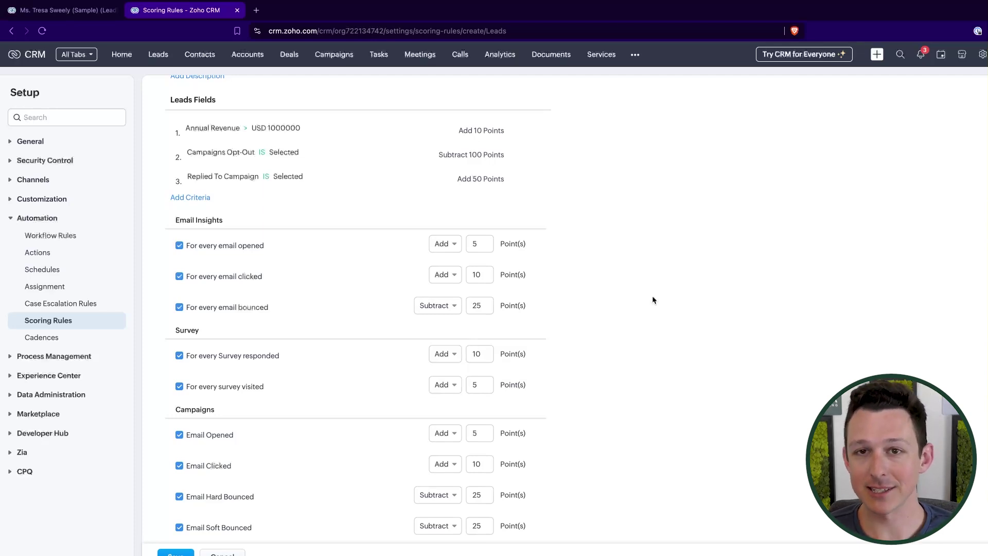
scroll(478, 204, down, 3)
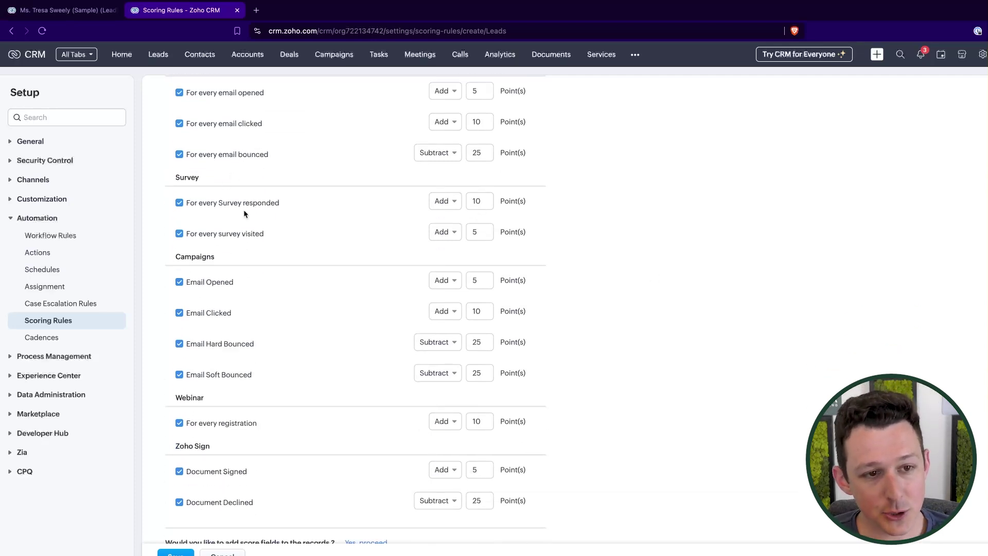
drag(242, 205, 349, 203)
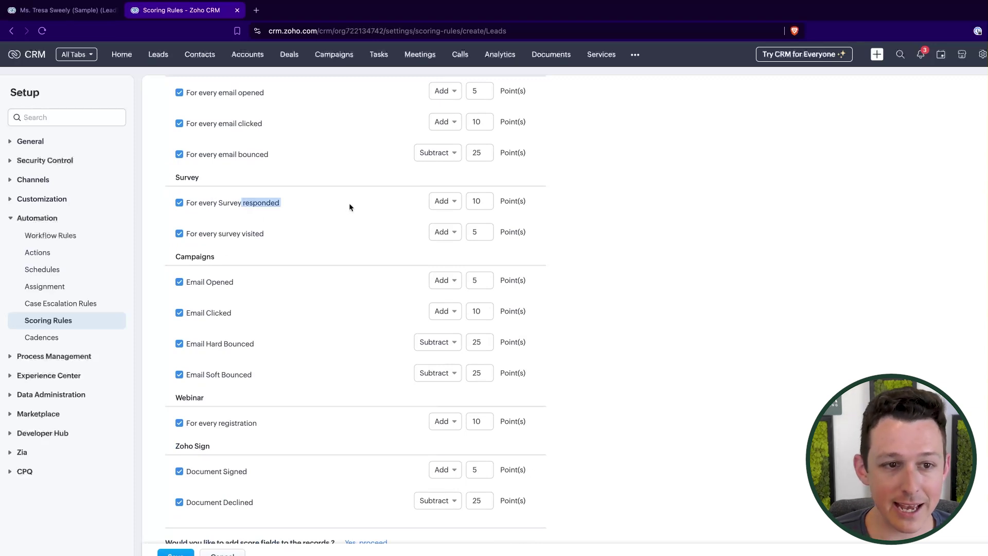
click(631, 210)
click(498, 208)
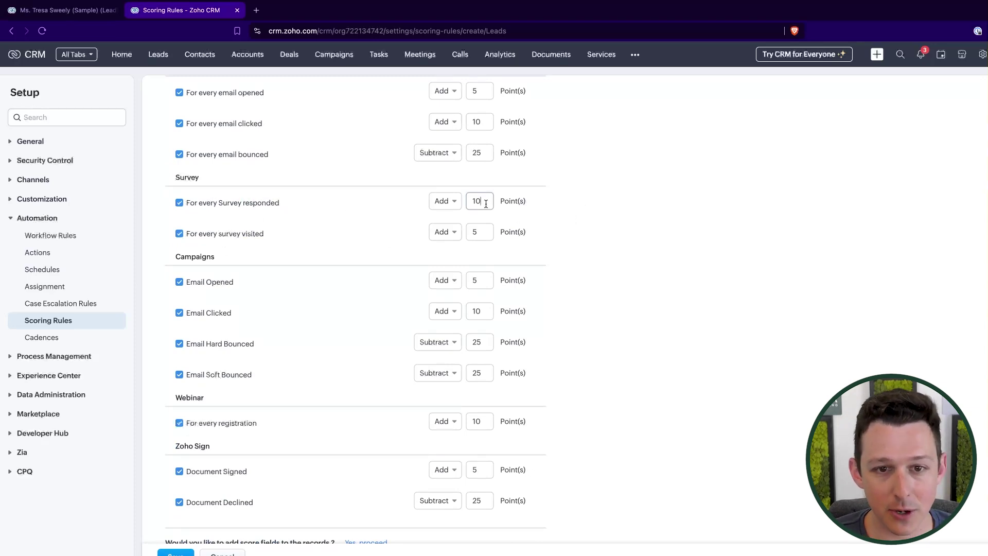
click(490, 252)
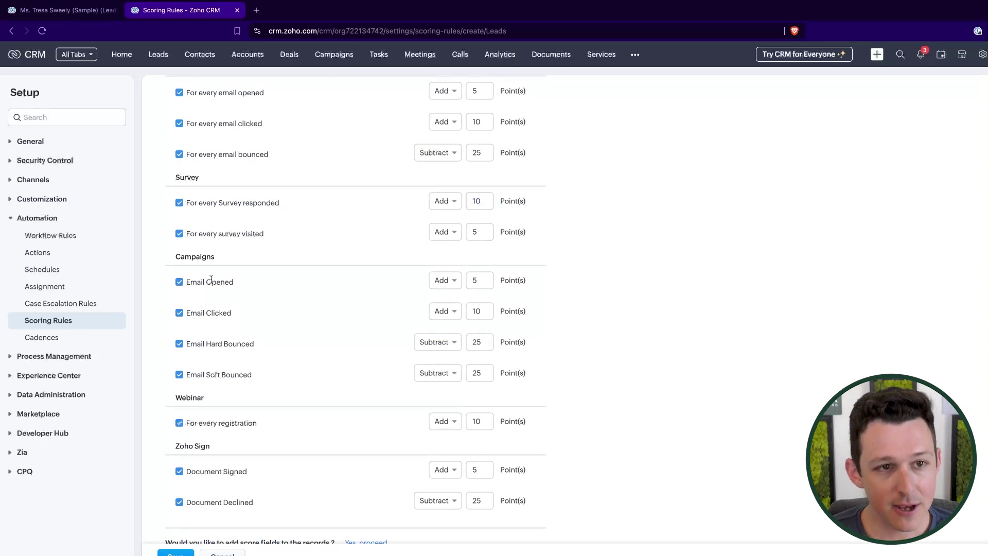
scroll(215, 281, down, 1)
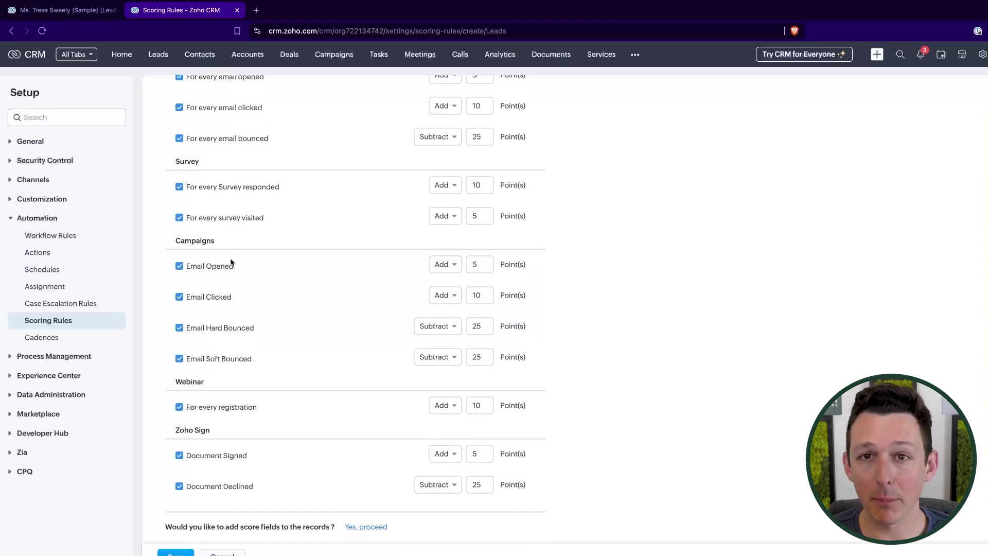
scroll(231, 263, up, 3)
scroll(310, 202, down, 1)
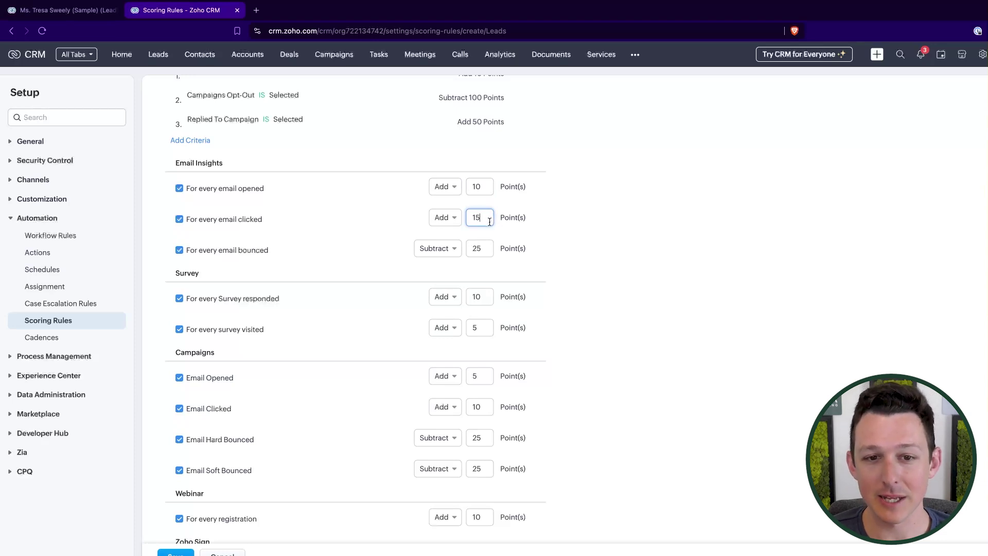
Set email opened to 5 points and Document Signed to 25 points.
click(486, 188)
key(BackSpace)
key(BackSpace)
text(5)
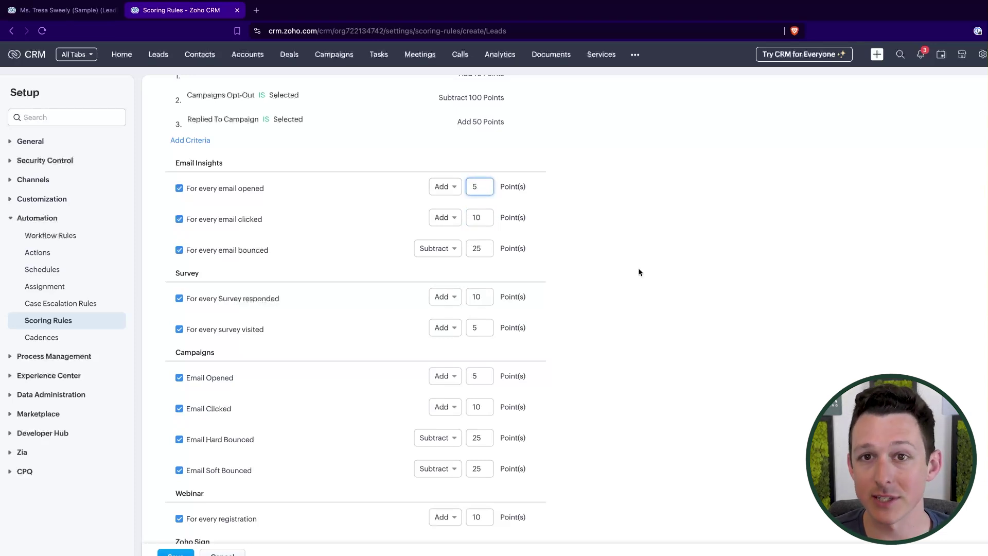
scroll(609, 267, down, 3)
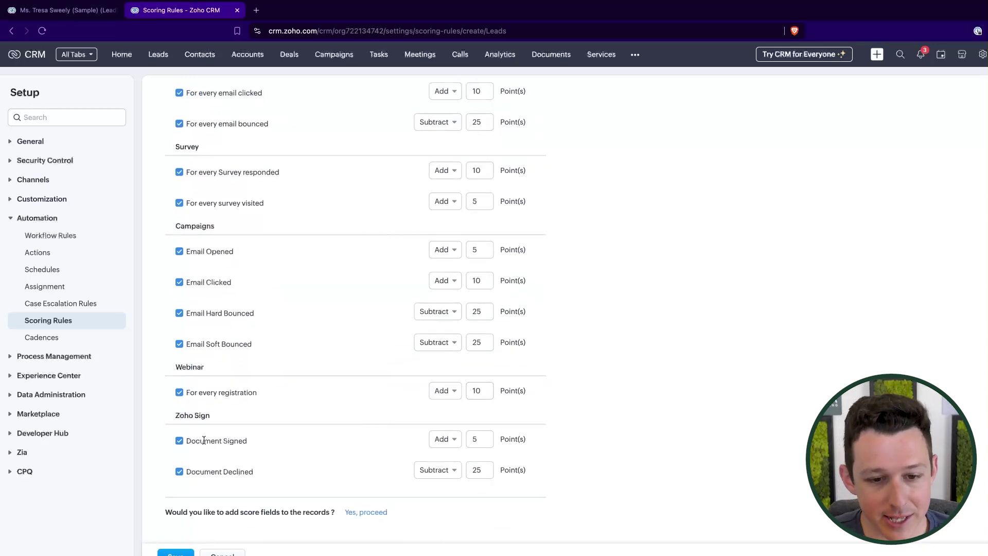
double_click(481, 440)
text(25)
click(632, 435)
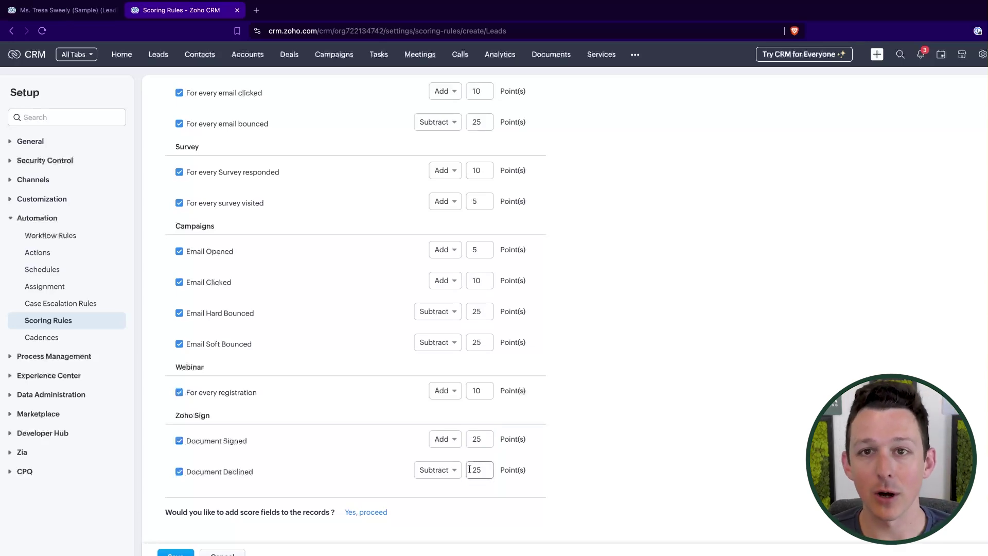
Agree with 'Yes, proceed' to add score fields to lead records.
scroll(478, 472, up, 5)
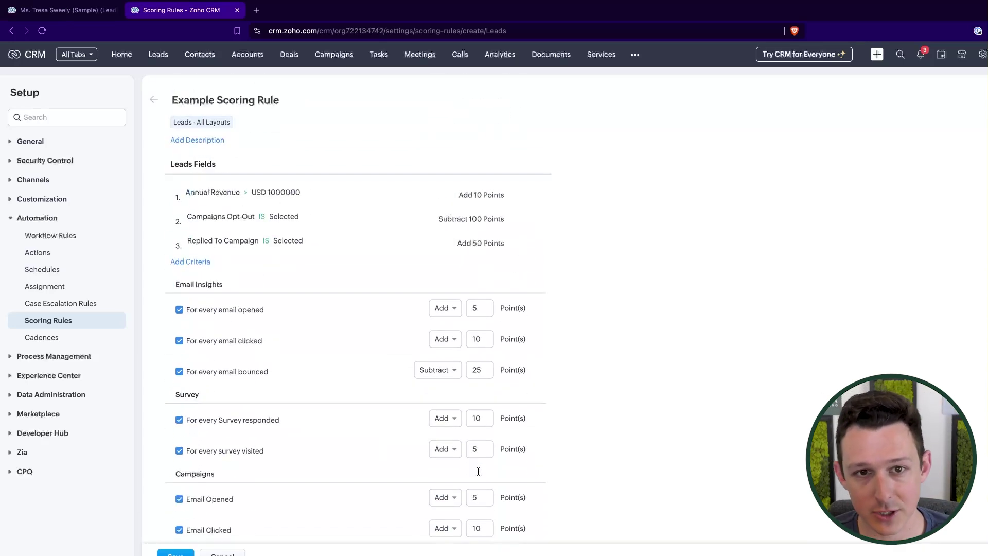
scroll(478, 471, down, 5)
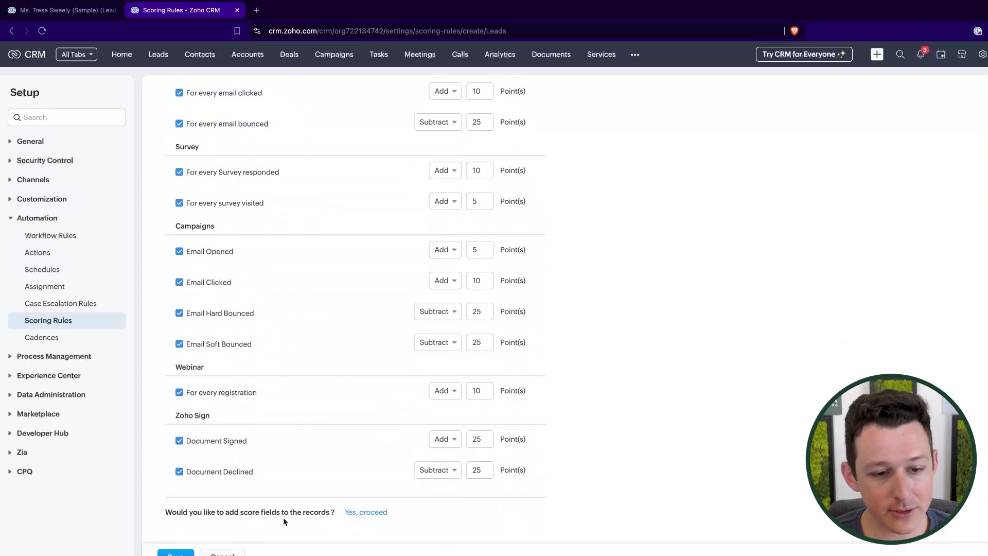
drag(205, 514, 335, 515)
click(335, 514)
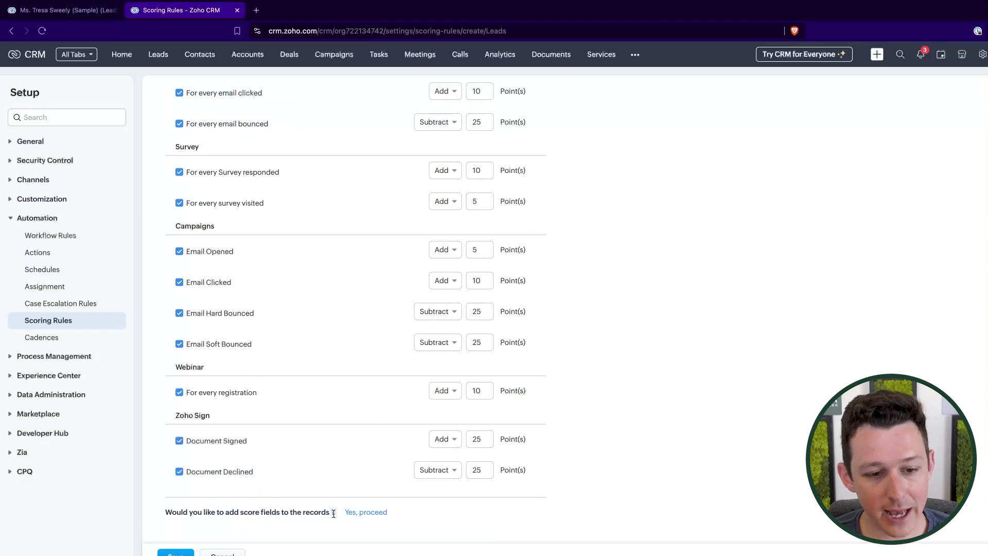
click(364, 513)
scroll(371, 480, down, 2)
Map the first scoring rule field to the Score type and name it Score.
click(269, 463)
click(375, 467)
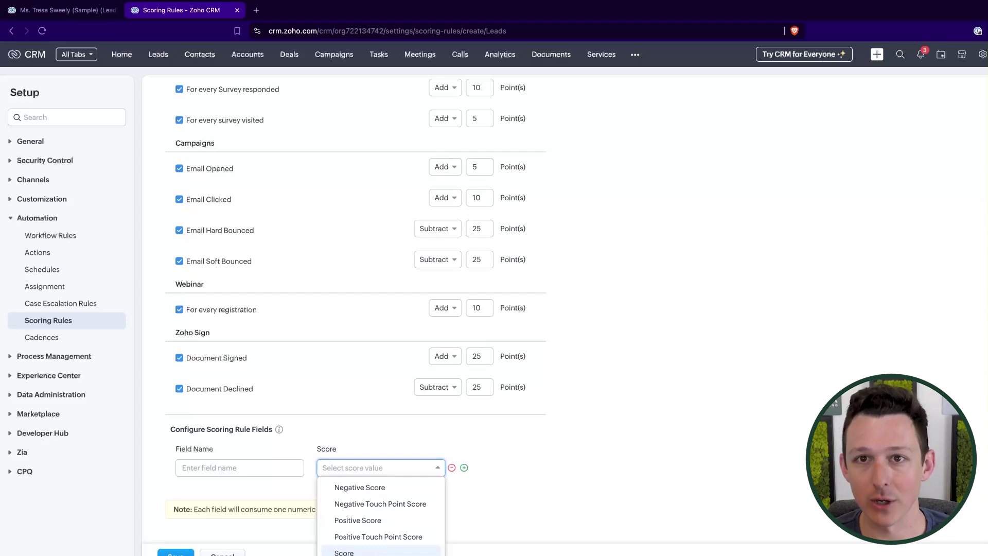
click(343, 552)
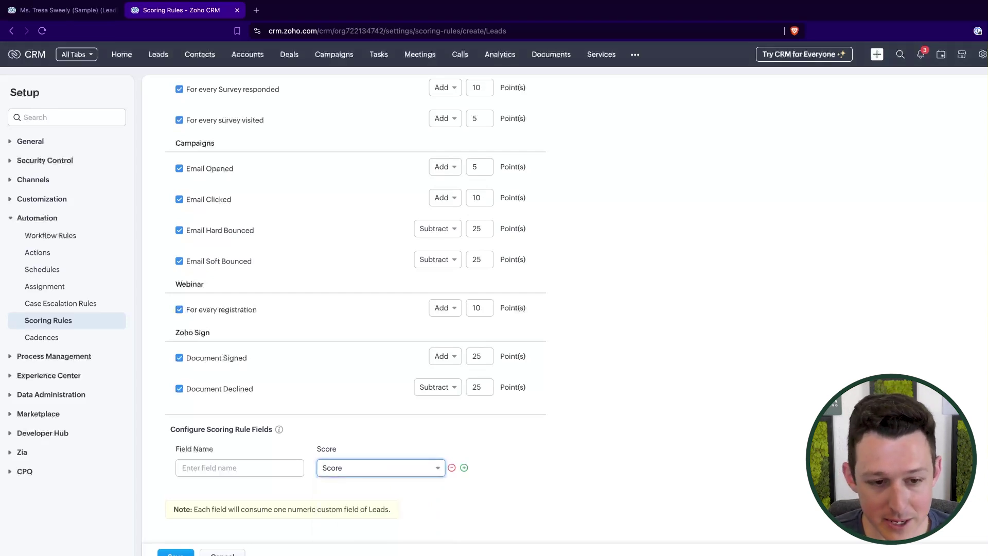
click(247, 464)
text(D)
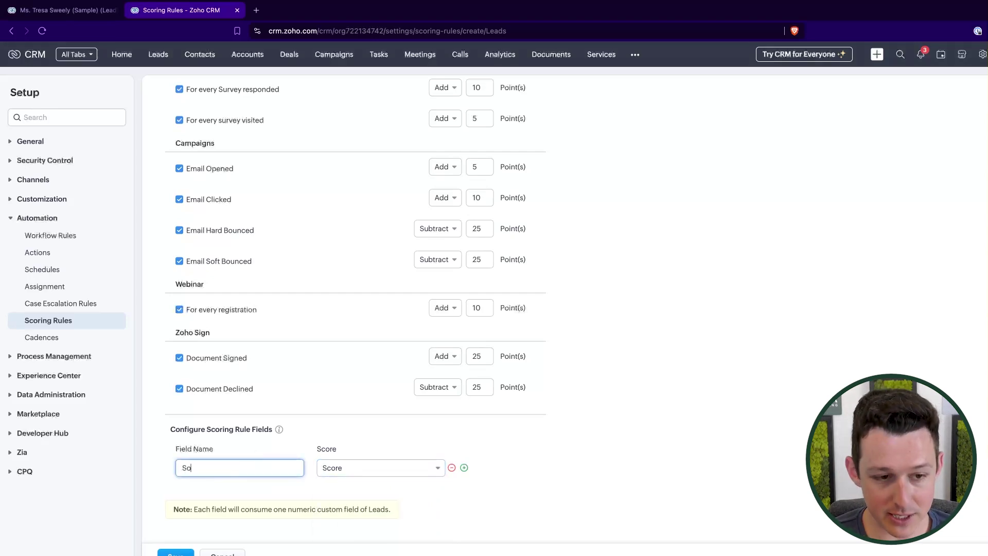
Add a second field mapped to Touch Point Score, named 'Touch Point Score'.
click(464, 467)
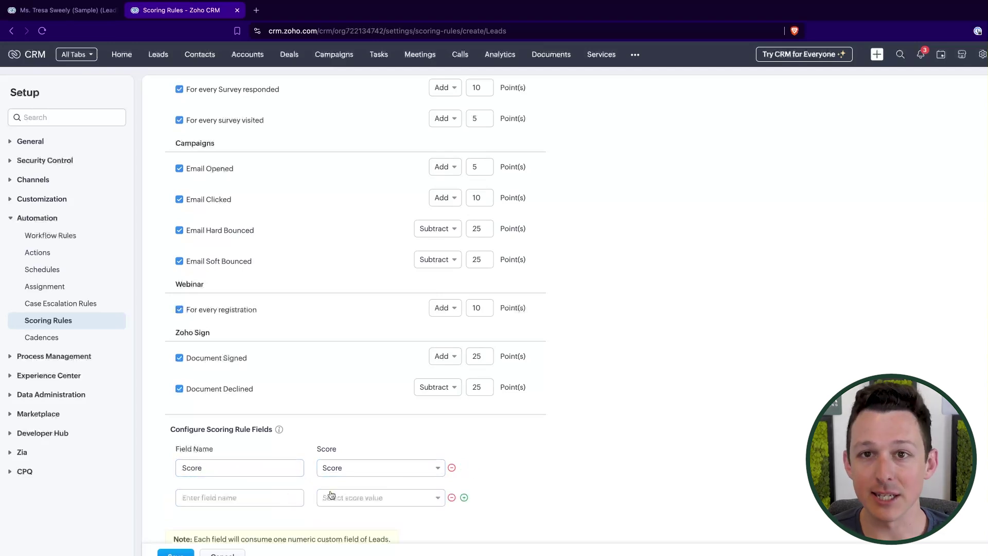
click(360, 498)
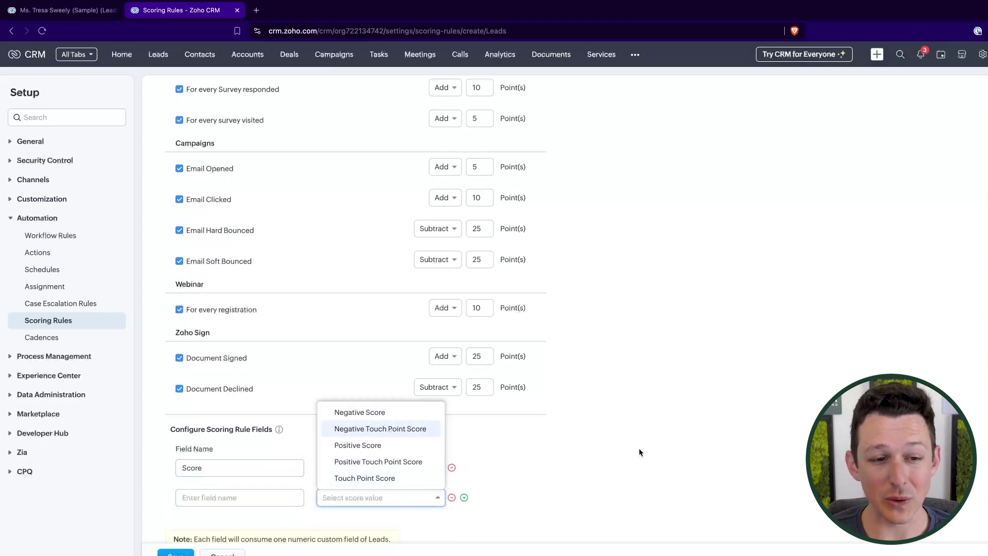
scroll(640, 452, up, 6)
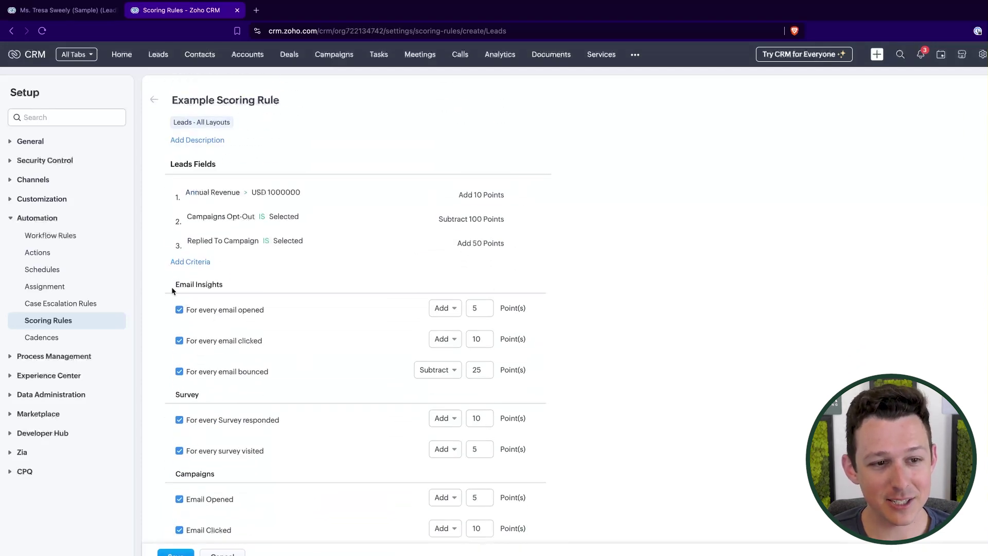
drag(171, 289, 247, 526)
click(726, 465)
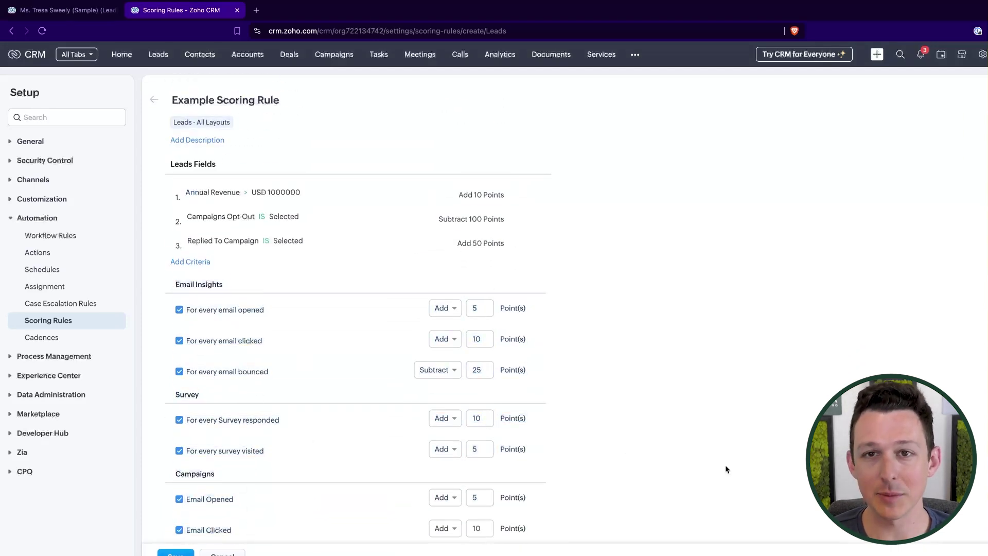
scroll(726, 467, down, 7)
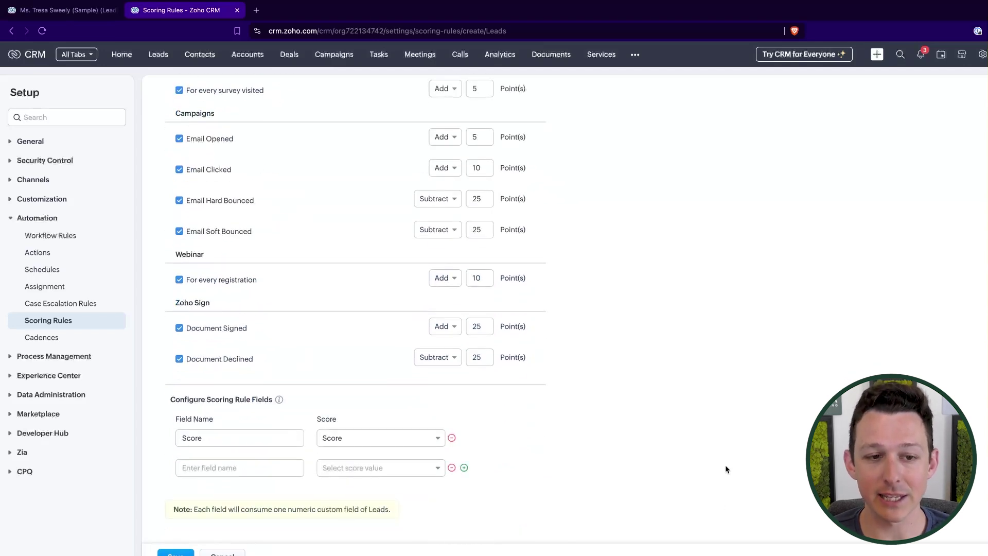
click(360, 470)
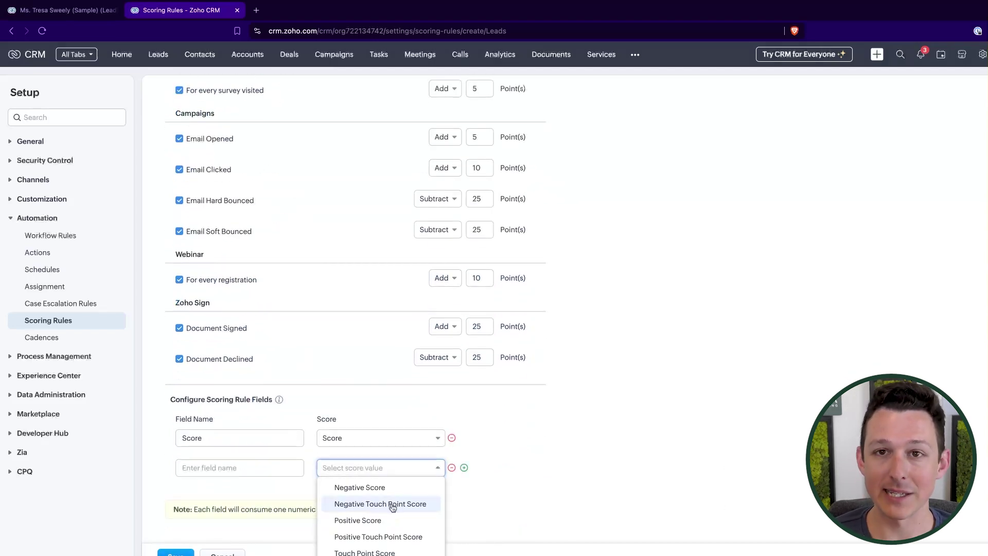
click(377, 552)
click(275, 461)
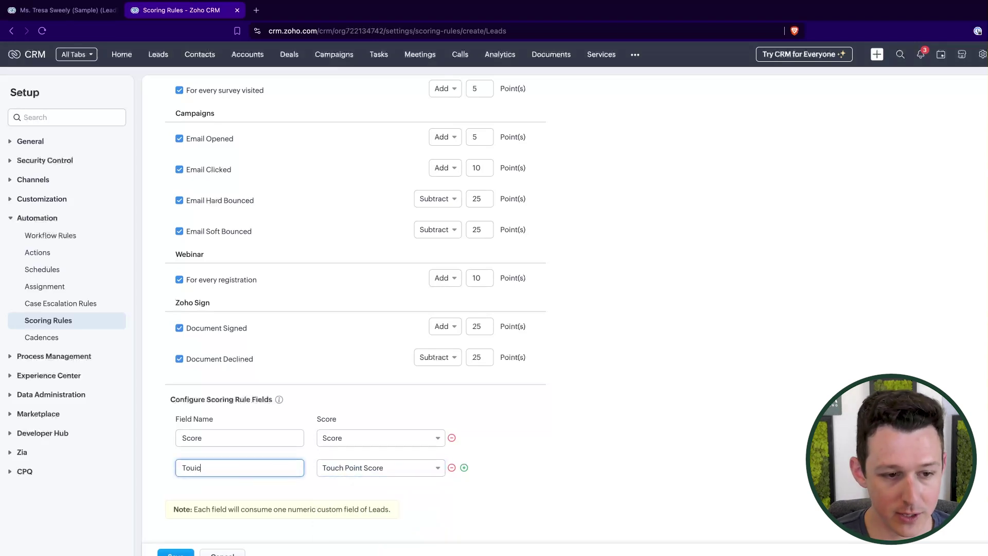
text(Touch Point Score)
Add a third score field row and browse its score type options.
click(465, 467)
click(399, 498)
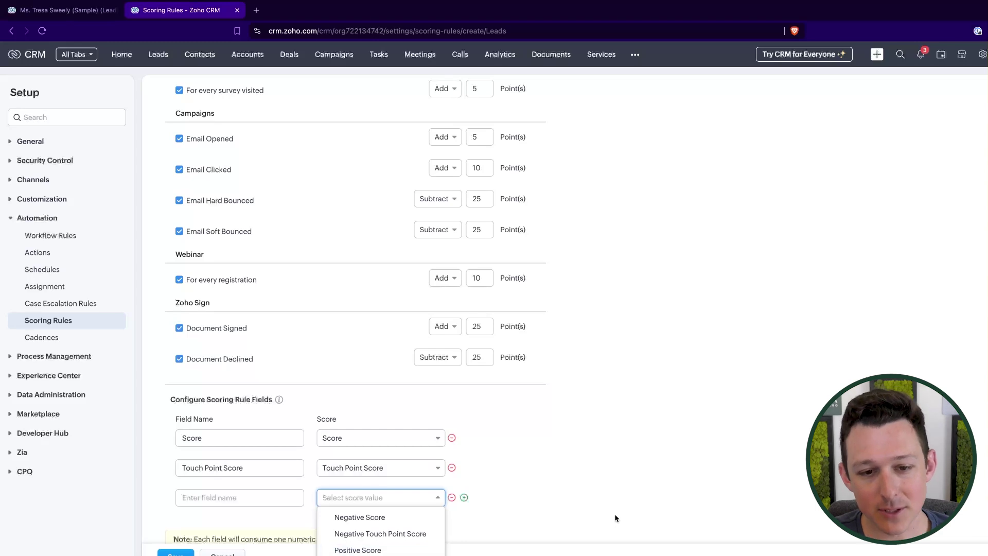
scroll(614, 515, up, 3)
scroll(615, 518, up, 1)
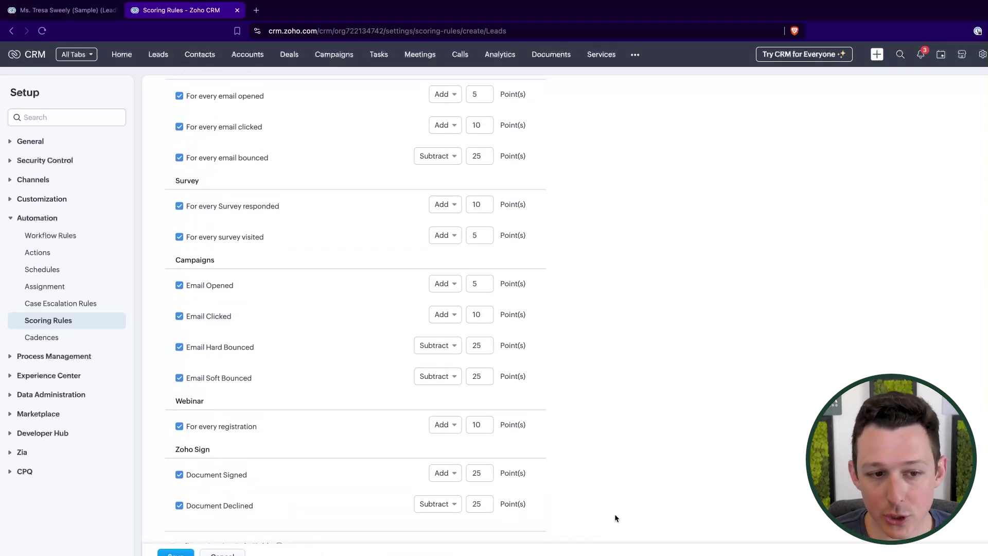
scroll(611, 354, up, 1)
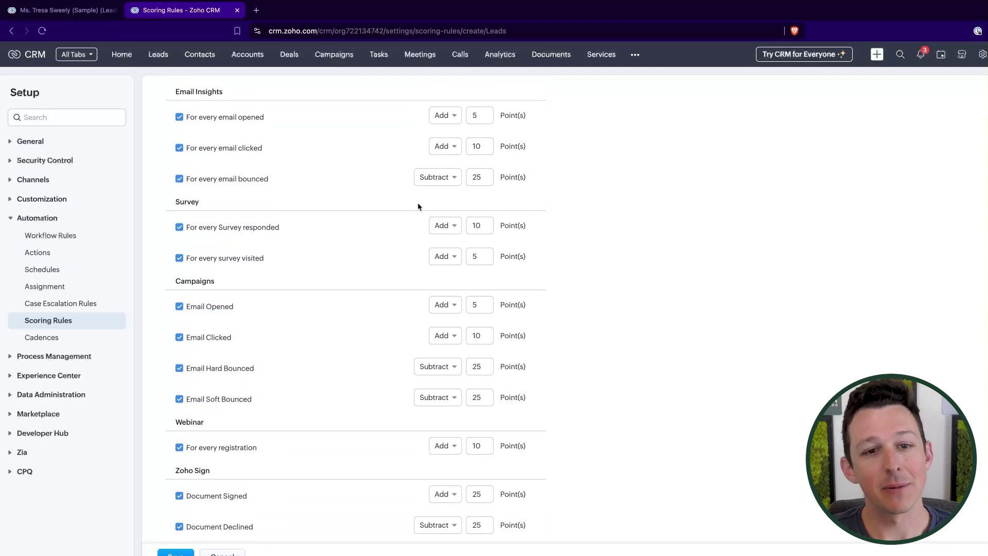
scroll(347, 418, down, 5)
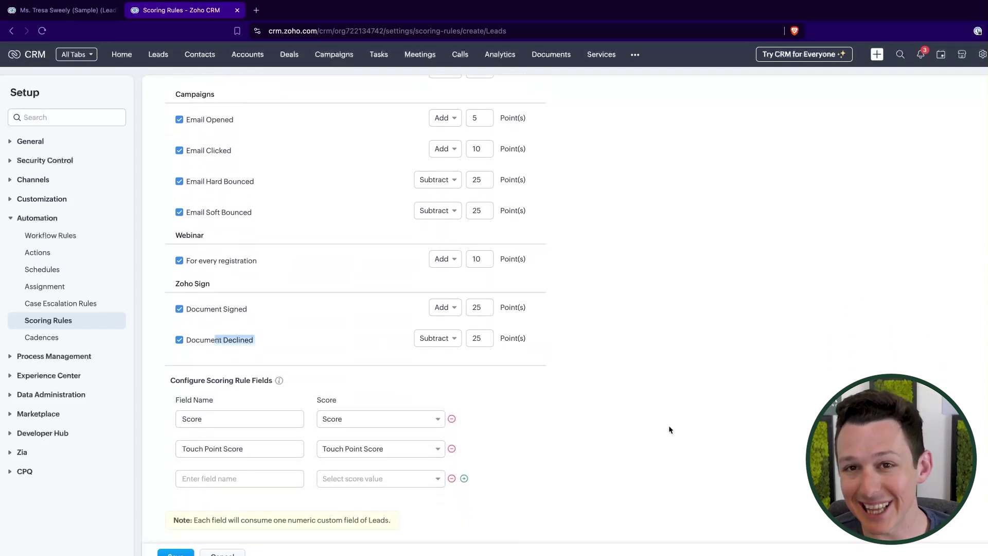
Map the third field row to Positive Score with a matching name.
click(350, 479)
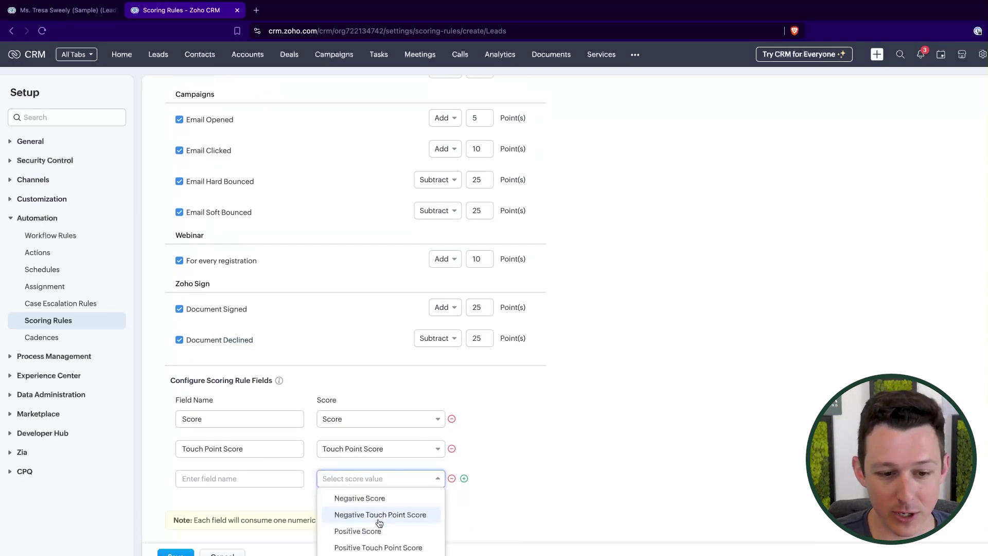
click(366, 531)
click(239, 478)
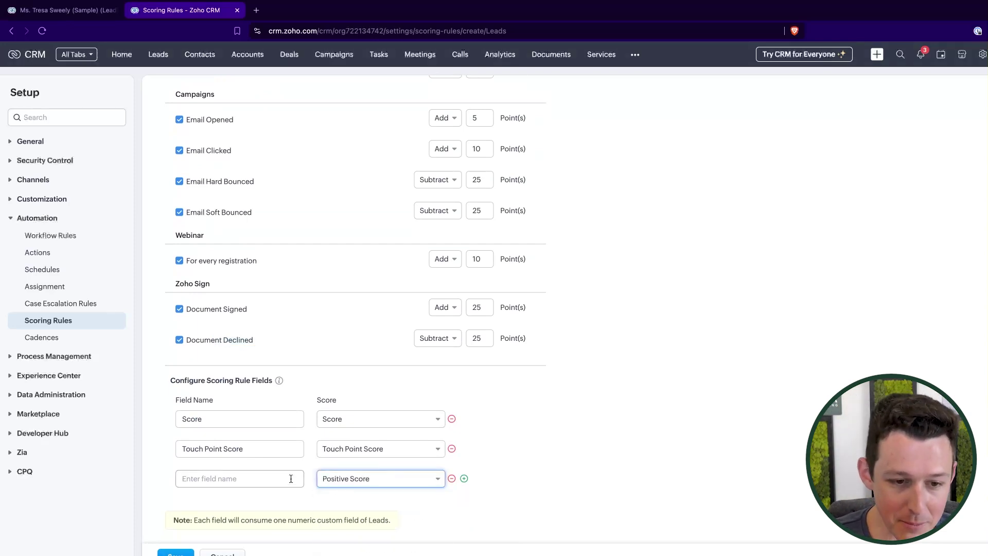
text(Positive Score)
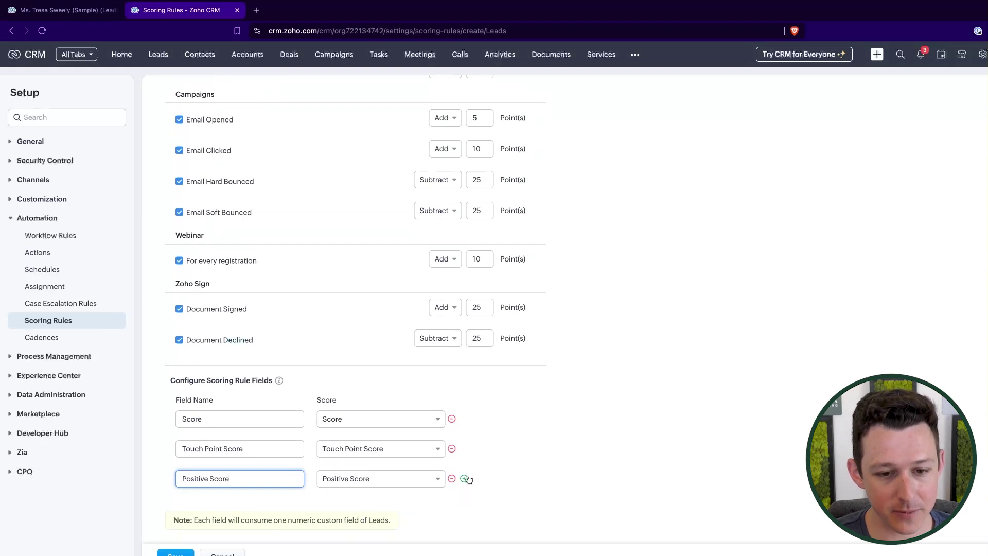
Add a fourth field mapped to Negative Score, named 'Negative Score', and save the rule.
click(465, 478)
click(268, 503)
text(Negative Score)
click(381, 508)
click(363, 527)
scroll(529, 533, down, 1)
click(176, 553)
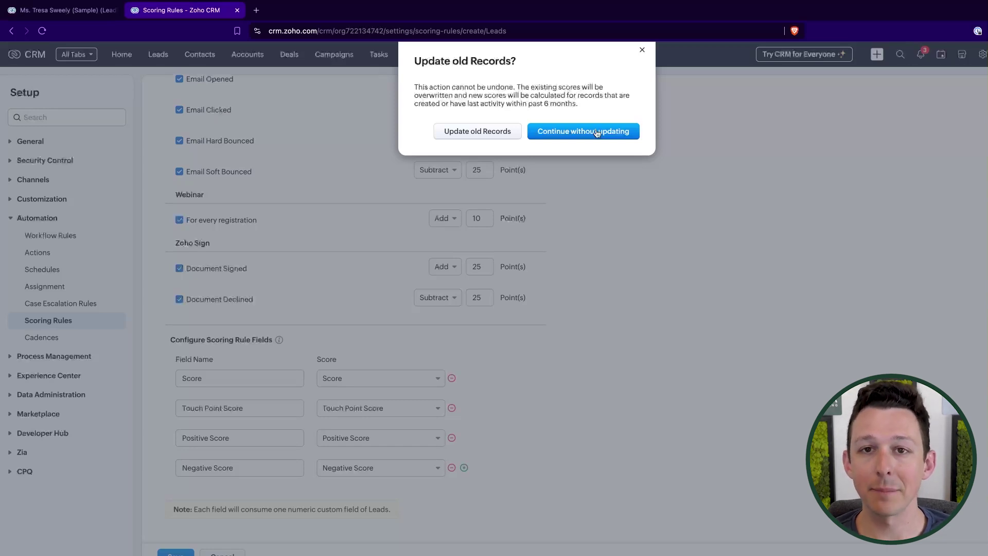
Update old records, rename the score fields to Overall, Touch Point, Positive and Negative Score V2, and save the rule.
click(494, 133)
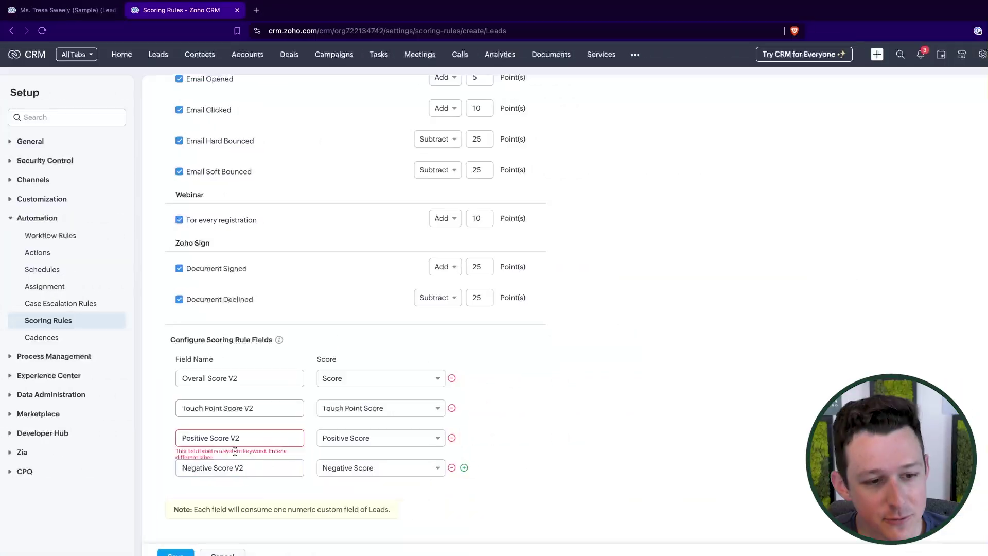
click(272, 381)
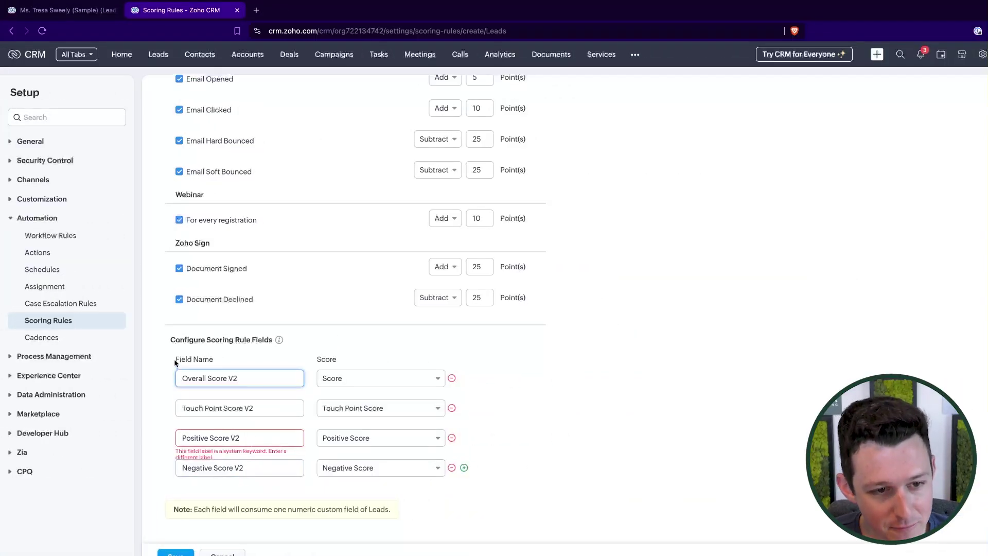
click(622, 461)
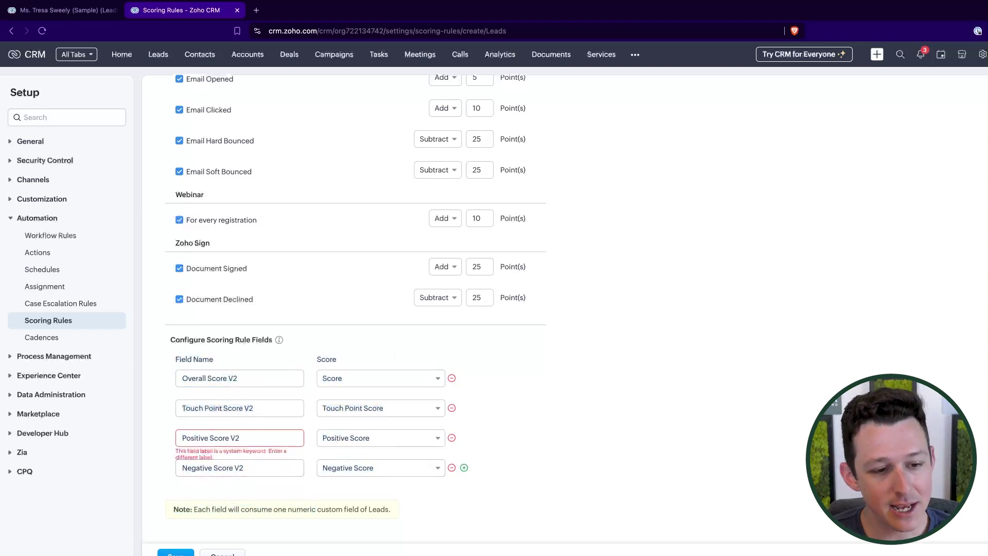
click(175, 553)
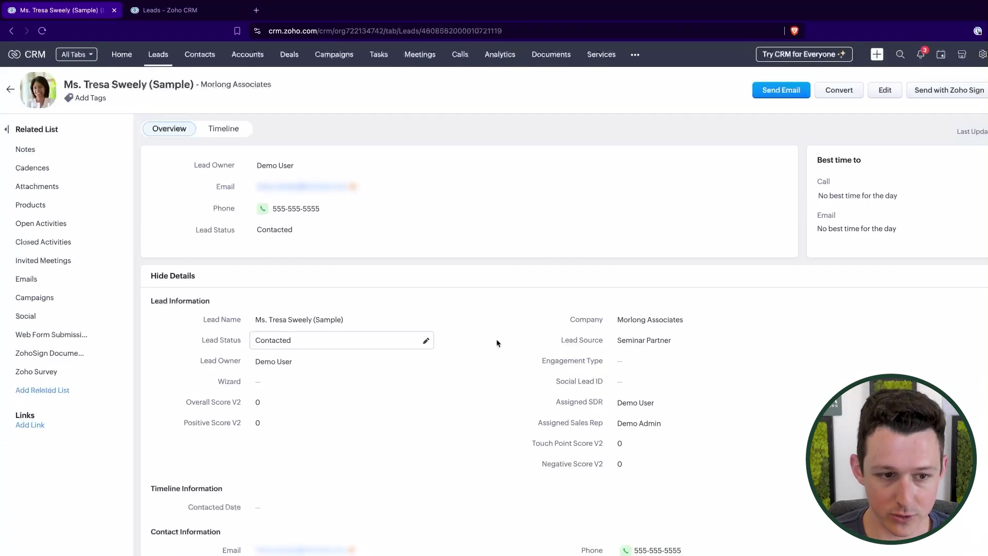
Go through the All Leads list and open the Morlong Associates sample lead's record.
scroll(496, 338, down, 10)
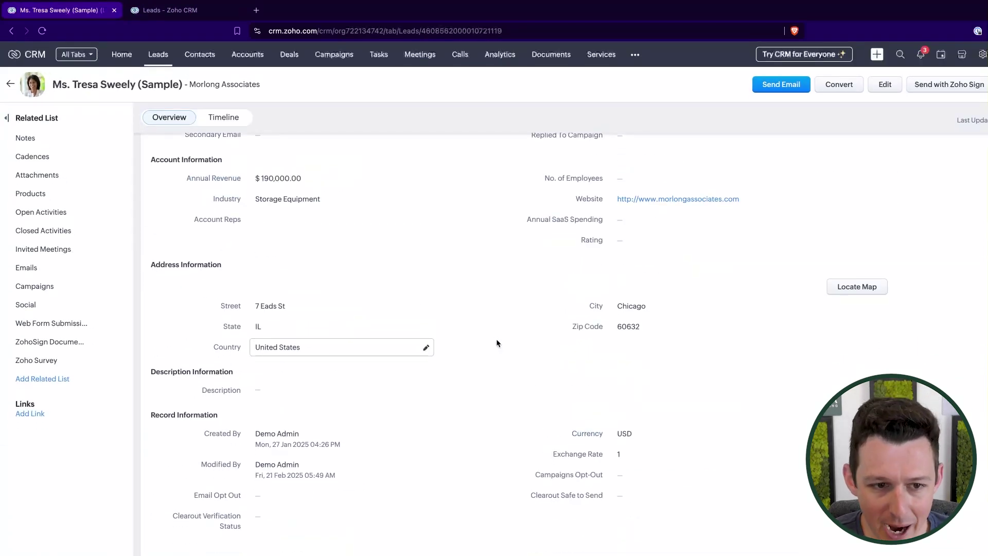
scroll(496, 341, down, 5)
scroll(496, 341, up, 15)
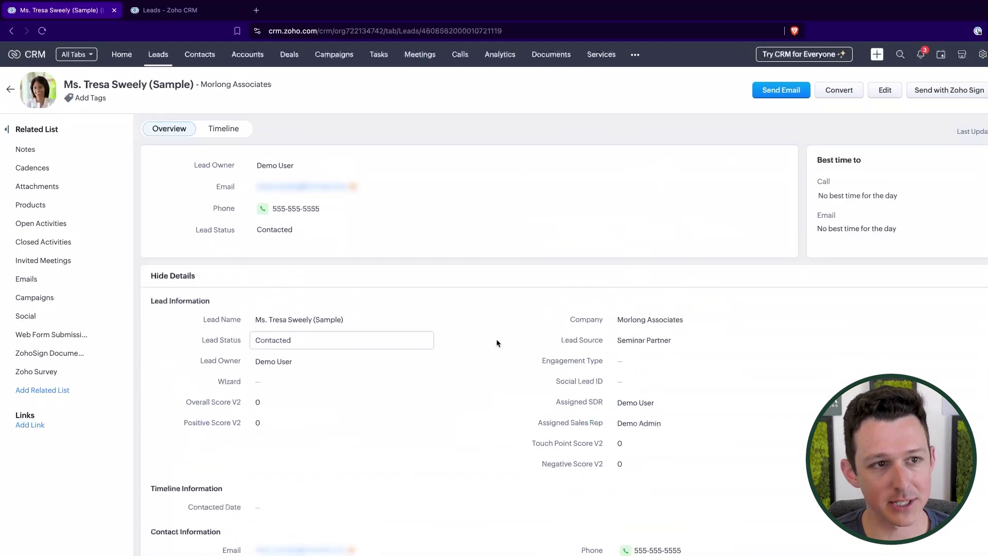
click(168, 57)
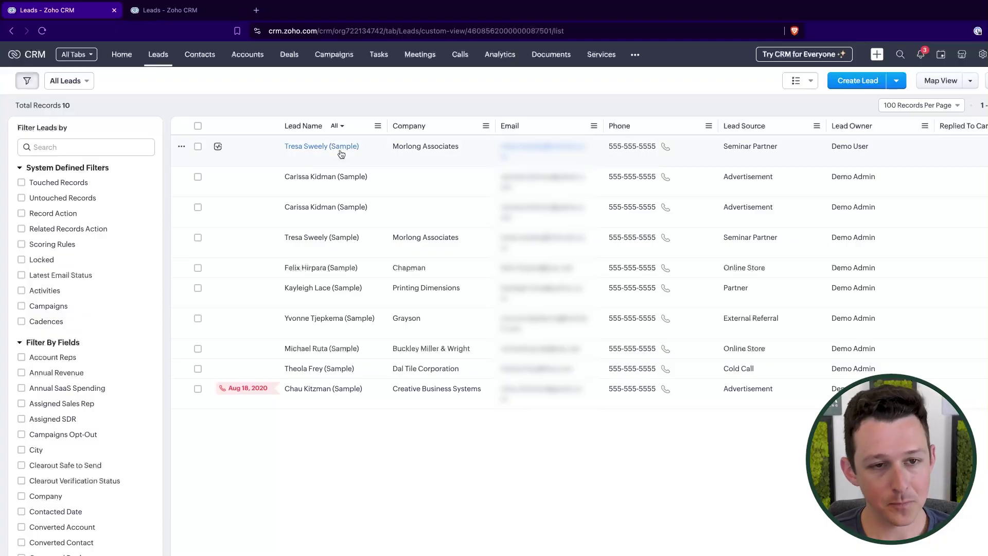
click(341, 152)
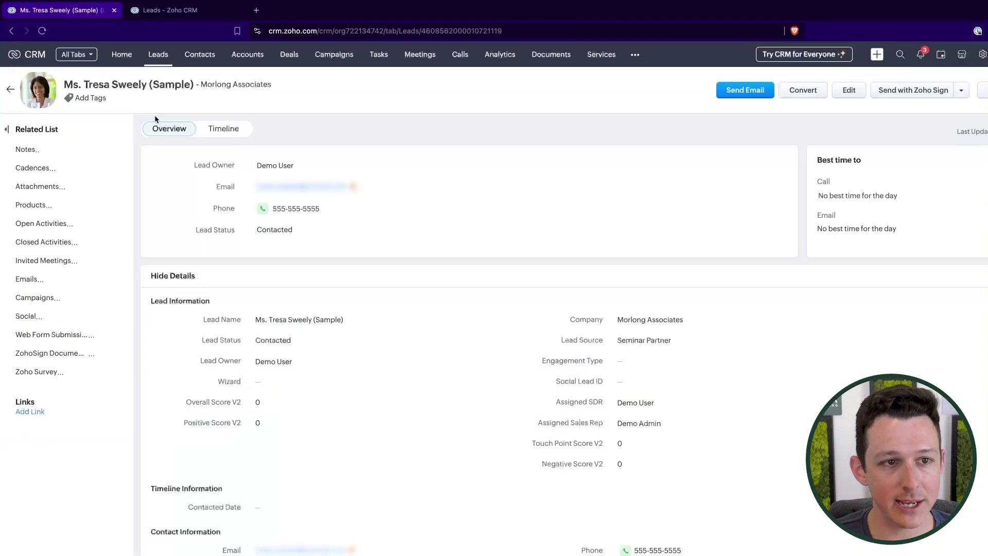
click(160, 63)
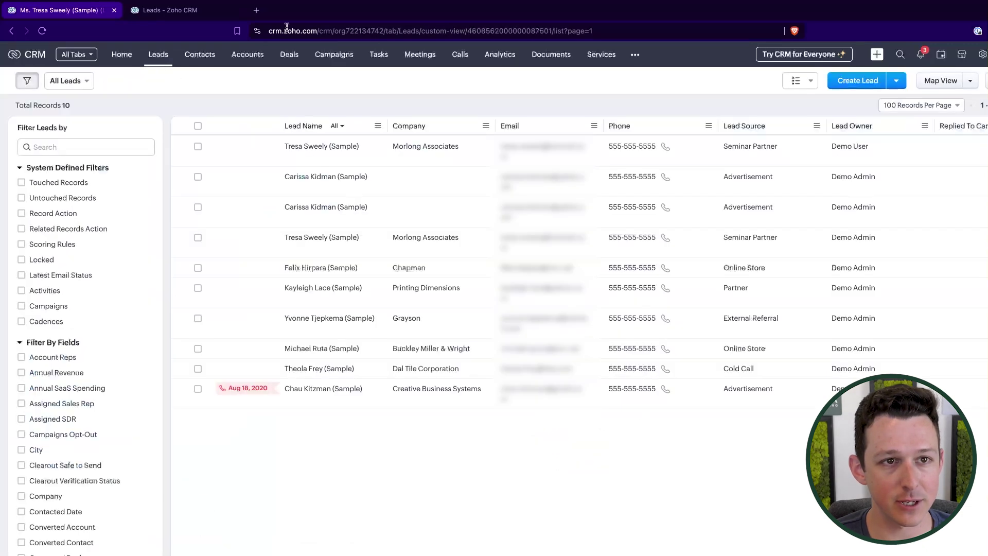
super+click(184, 54)
click(323, 152)
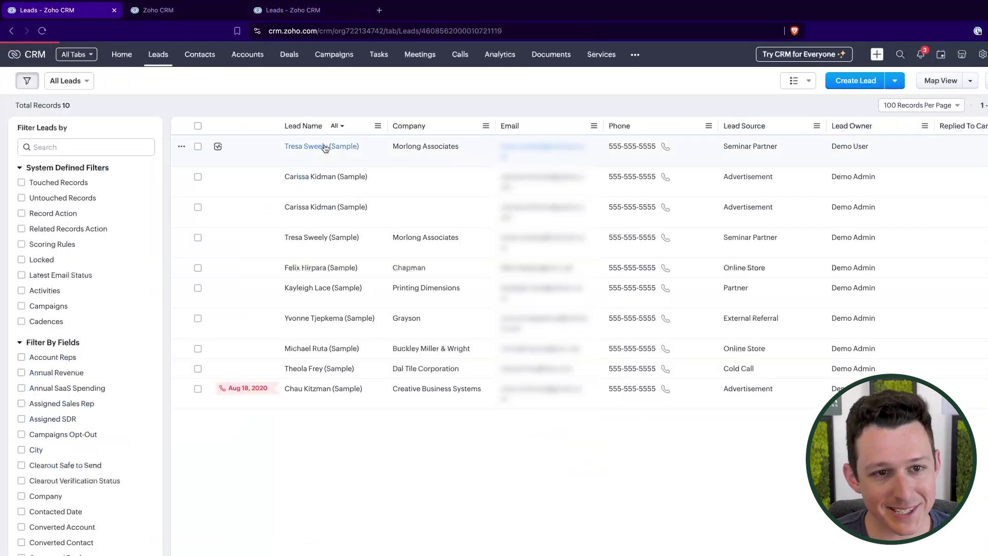
Tick Replied To Campaign on the lead and reload to confirm Overall Score V2 is 50.
scroll(447, 340, down, 5)
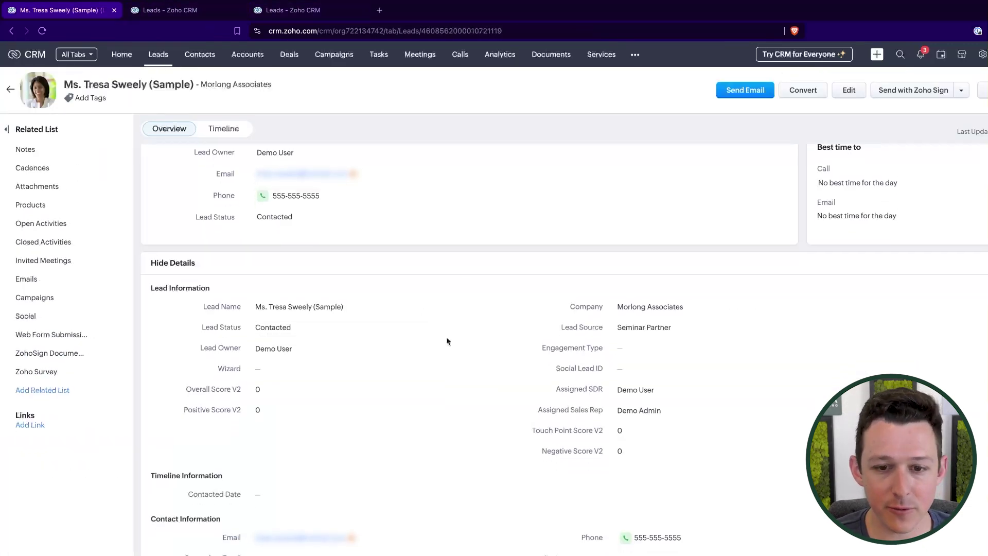
scroll(660, 356, down, 1)
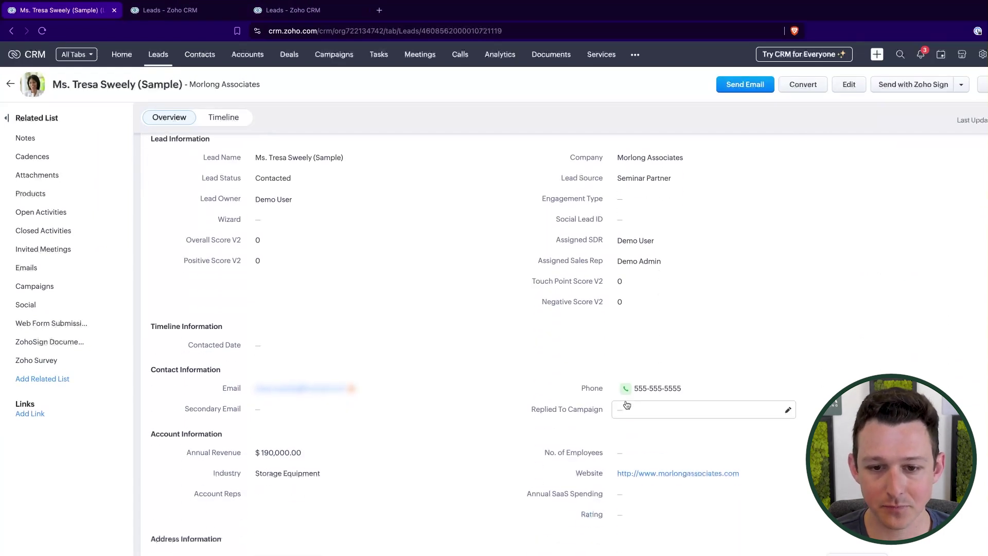
click(621, 412)
click(809, 409)
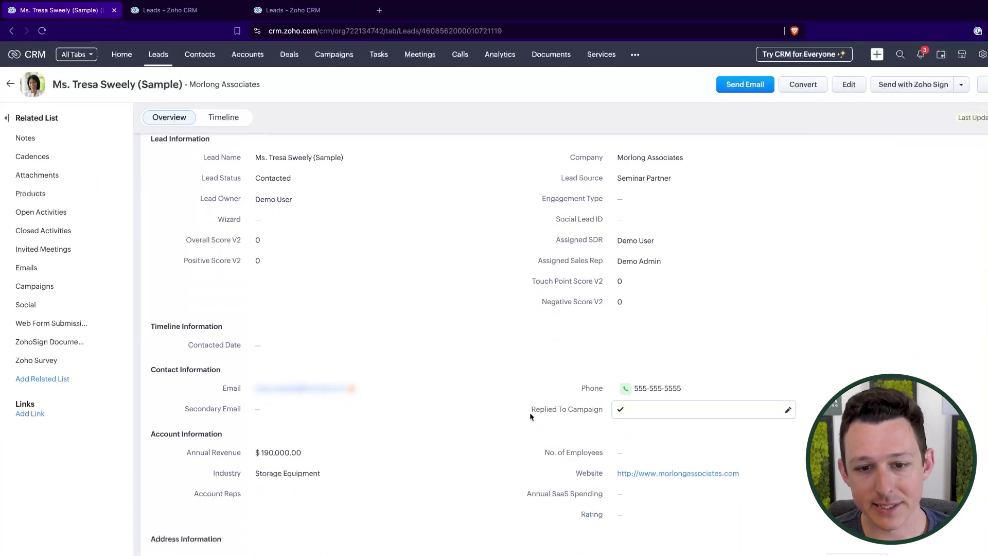
click(42, 31)
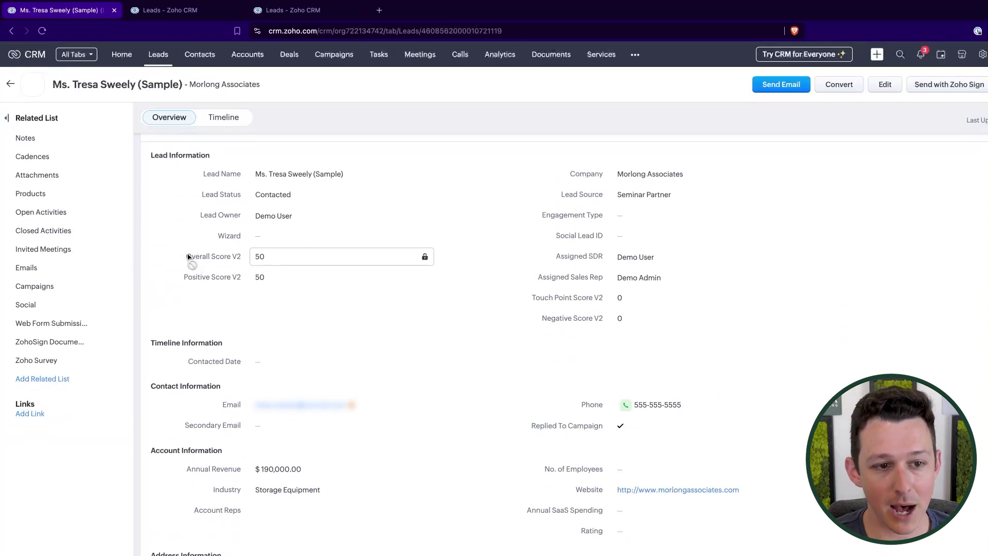
drag(188, 256, 257, 284)
click(194, 296)
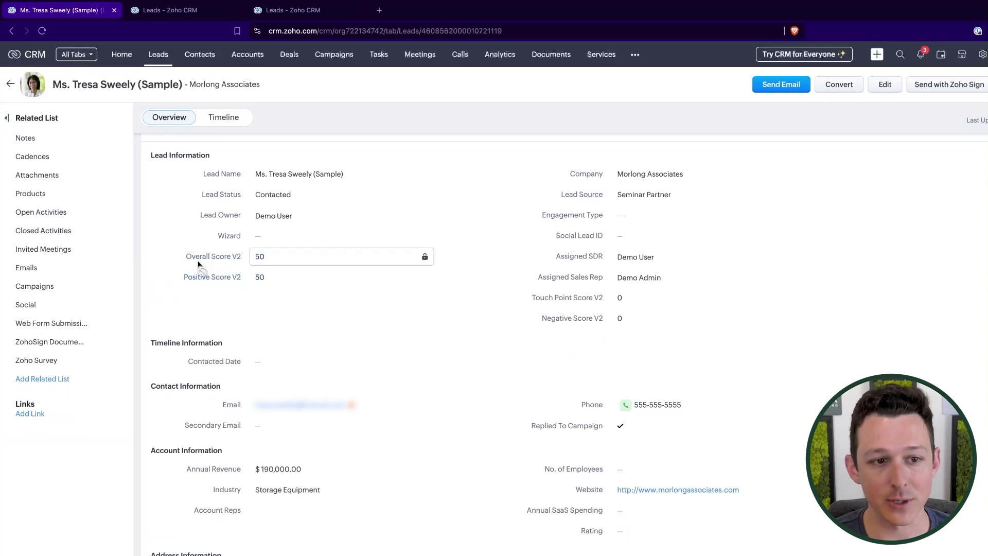
drag(188, 257, 295, 257)
click(197, 285)
scroll(198, 294, down, 7)
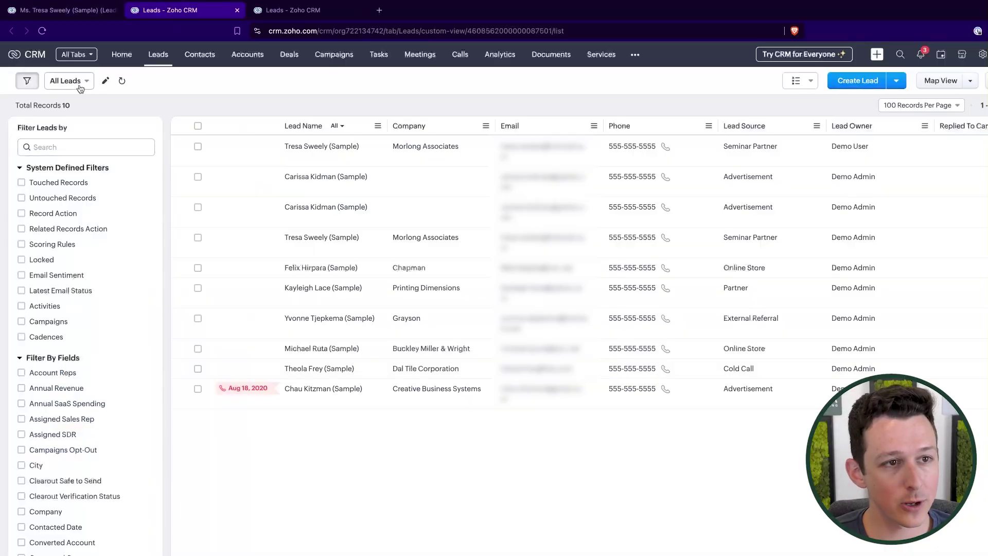
Start a new Leads custom view and begin naming it 'Hi'.
click(81, 82)
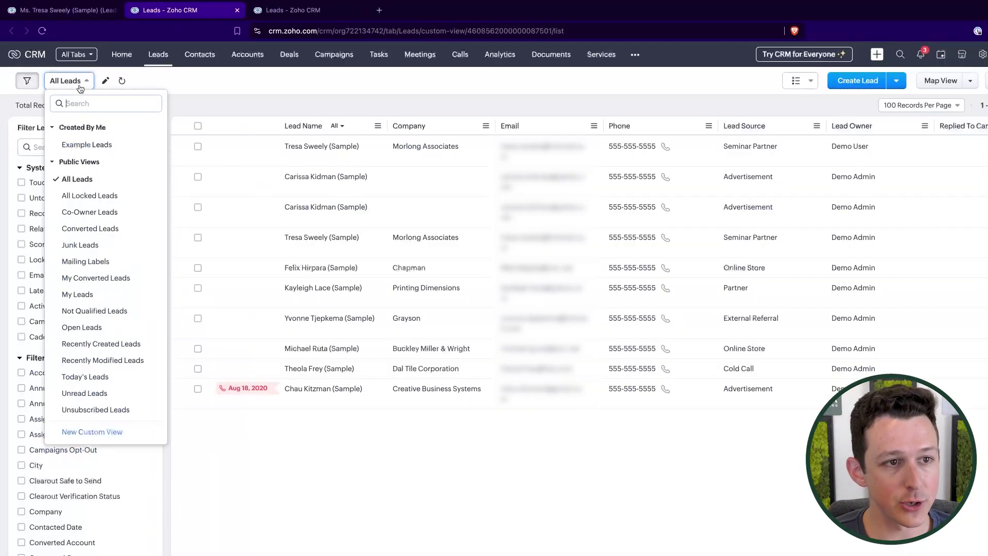
click(72, 439)
triple_click(133, 80)
text(High Score Leads)
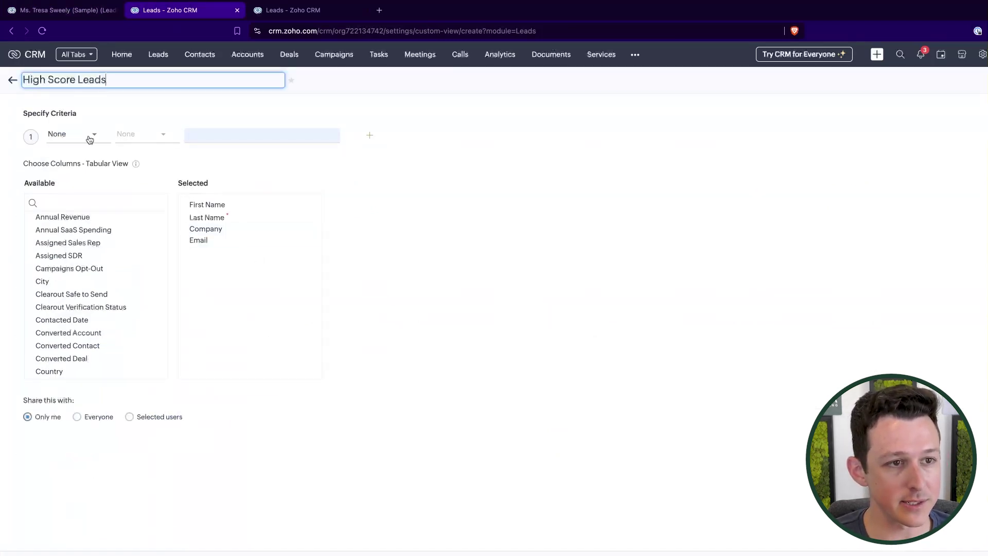
Add a first criterion: Overall Score V2 is greater than or equal to 25.
click(89, 139)
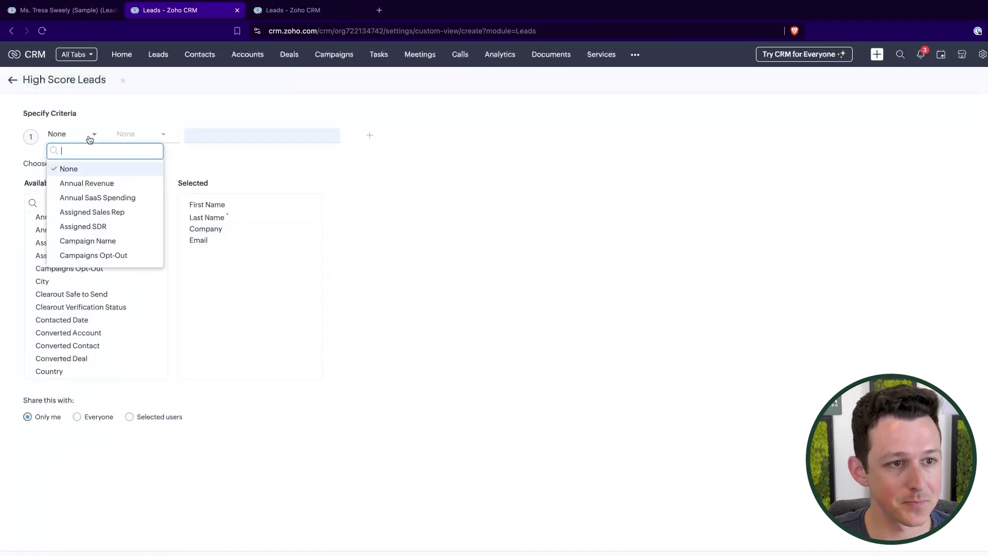
text(sc)
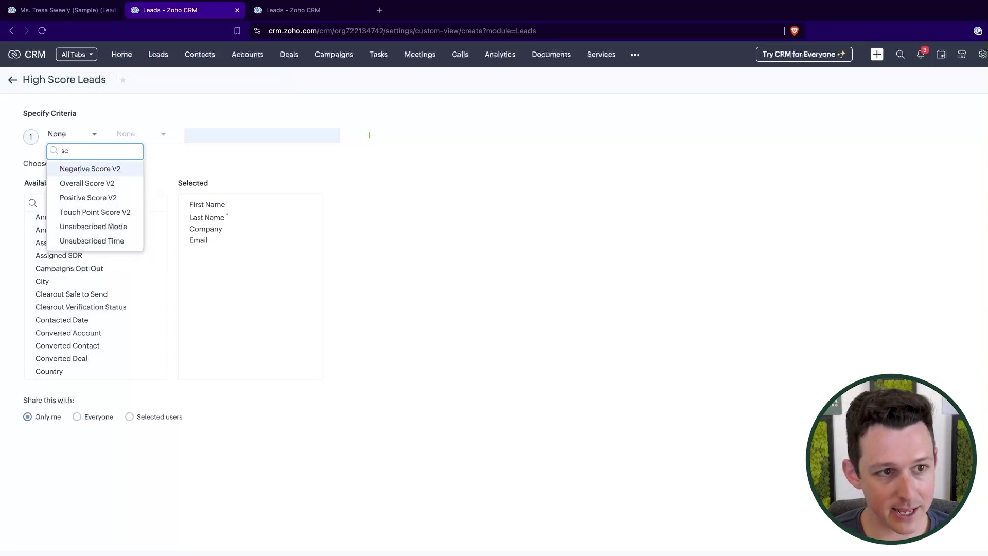
click(87, 183)
click(156, 136)
click(137, 241)
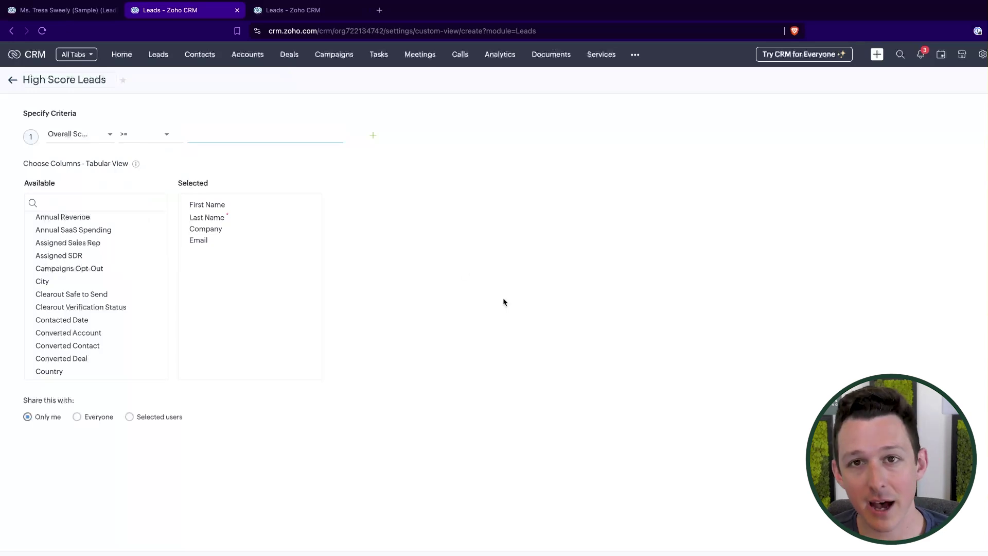
Add a second criterion: Lead Status isn't Junk Lead or Lost Lead.
click(374, 138)
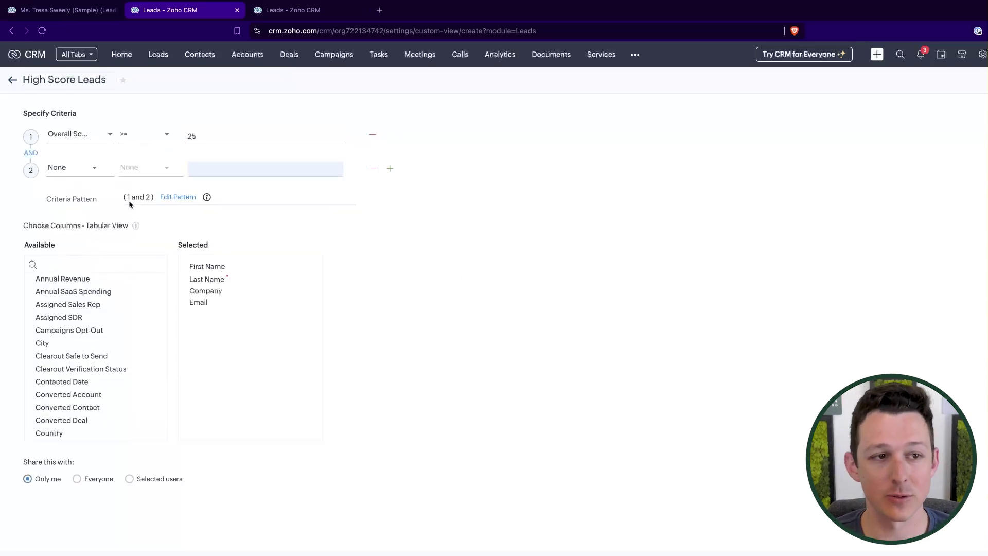
click(89, 169)
text(lead)
click(83, 231)
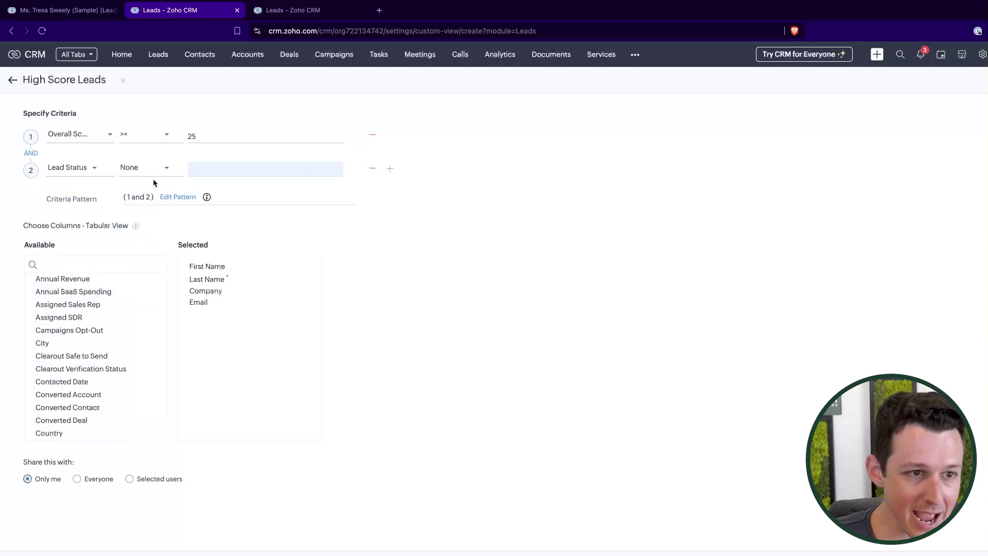
click(165, 168)
click(160, 216)
click(225, 170)
scroll(237, 260, down, 3)
click(245, 232)
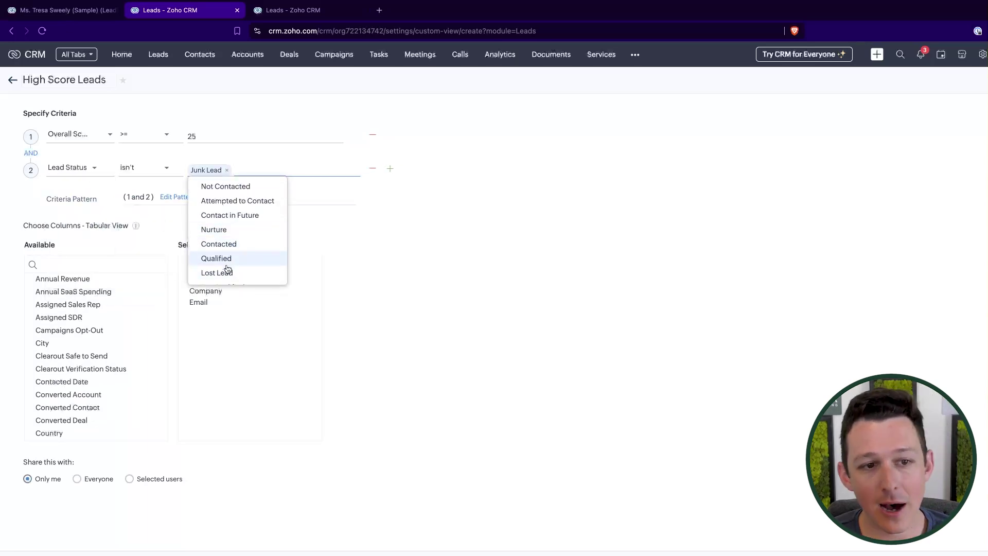
scroll(227, 270, down, 1)
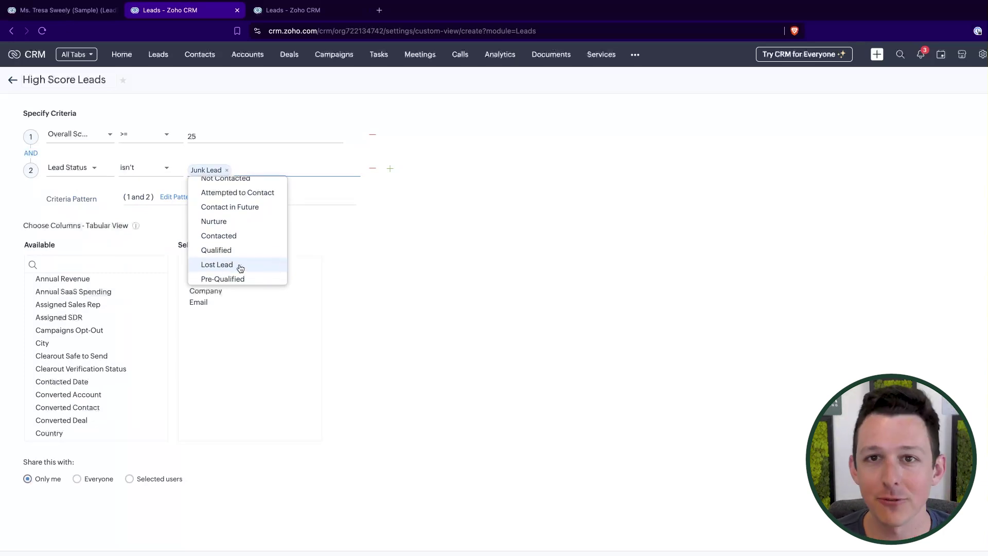
click(240, 266)
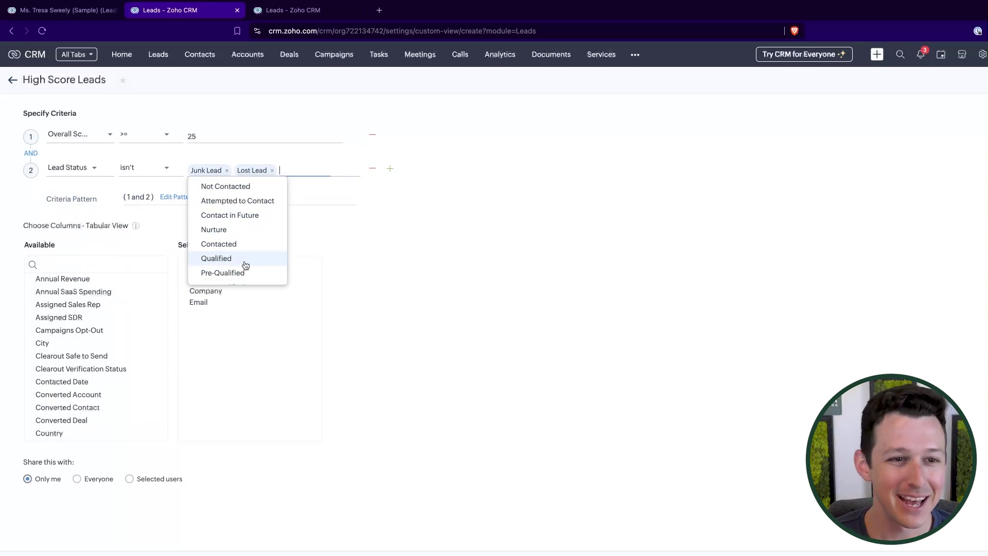
click(475, 263)
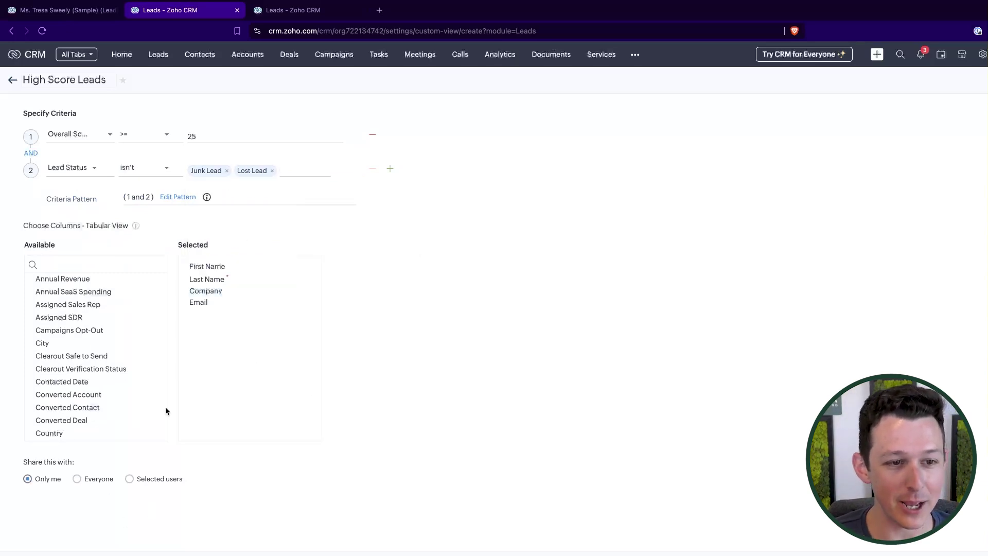
Add Overall Score V2 as a displayed column and save the High Score Leads view.
click(77, 265)
text(score)
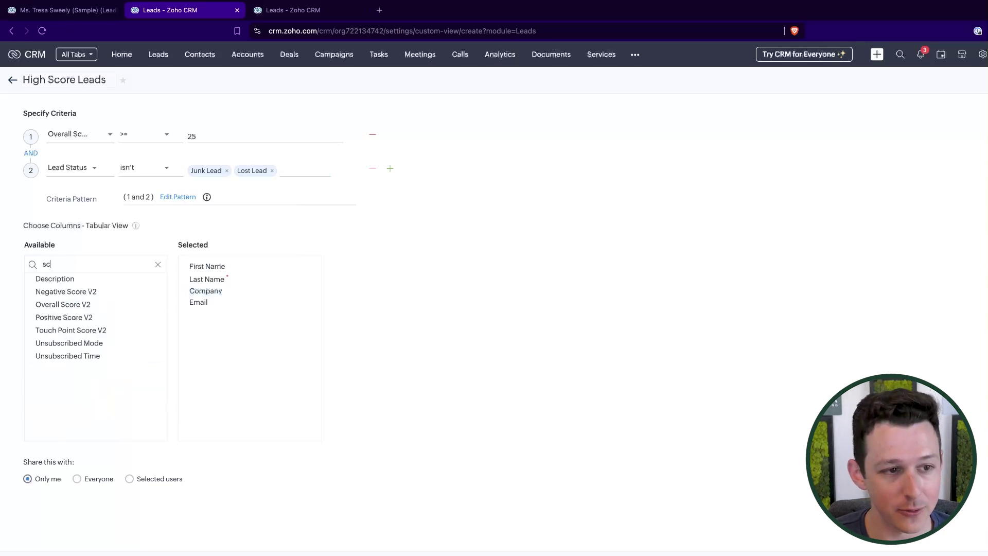
click(75, 295)
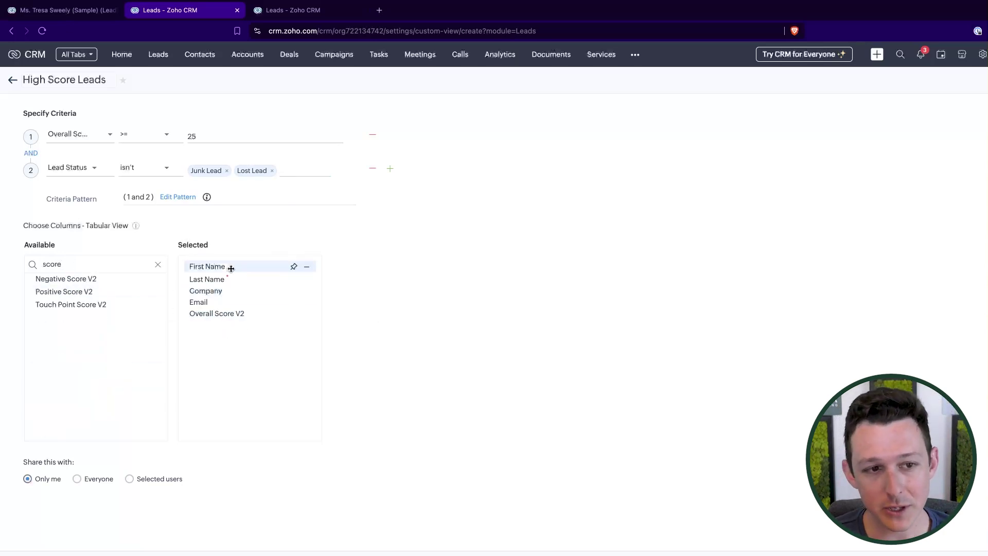
click(255, 528)
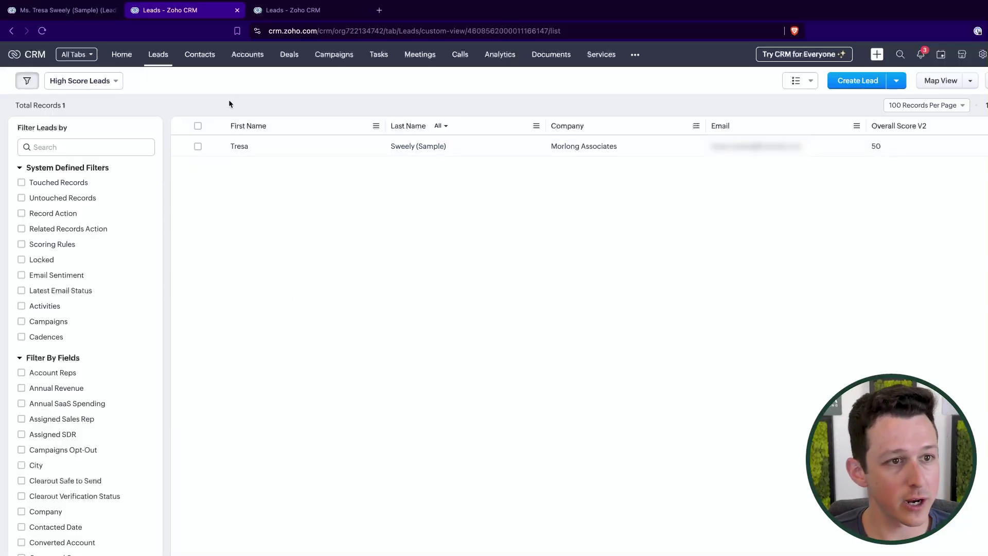
Check the lead views list, then move to the third CRM browser tab.
click(108, 81)
click(326, 95)
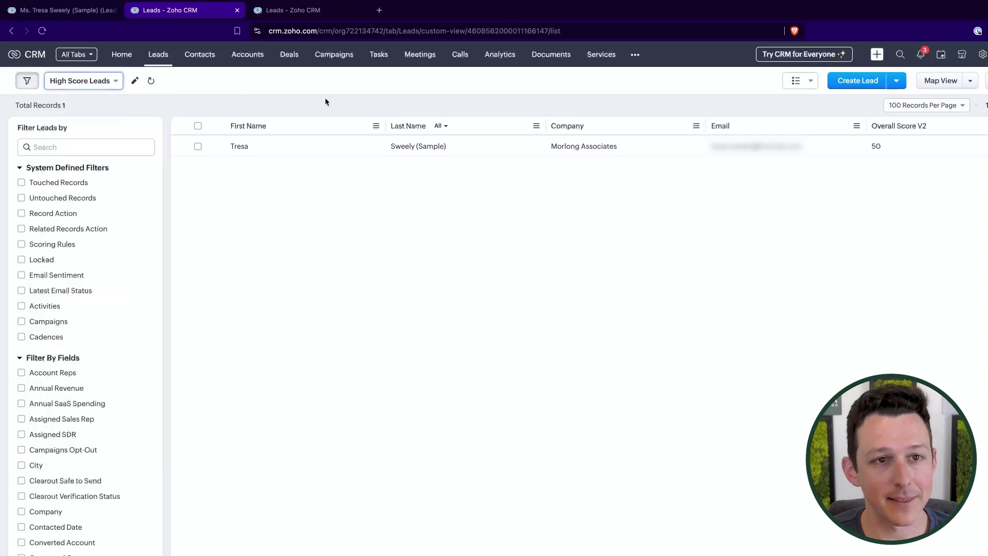
click(320, 11)
Create a new Leads workflow rule named 'On Score Decrease - Create Task' from Setup.
click(982, 55)
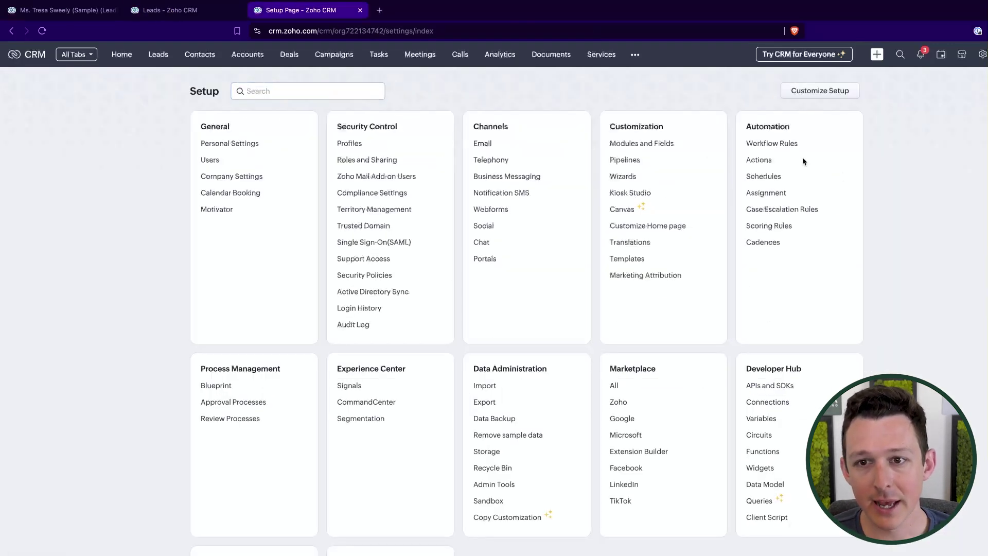
click(772, 143)
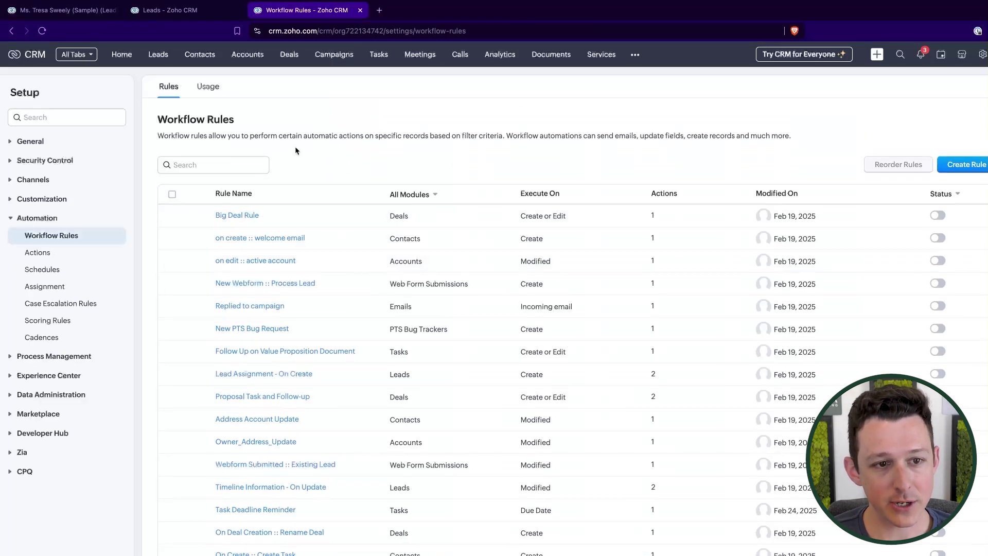
click(967, 165)
click(514, 96)
click(503, 137)
click(517, 122)
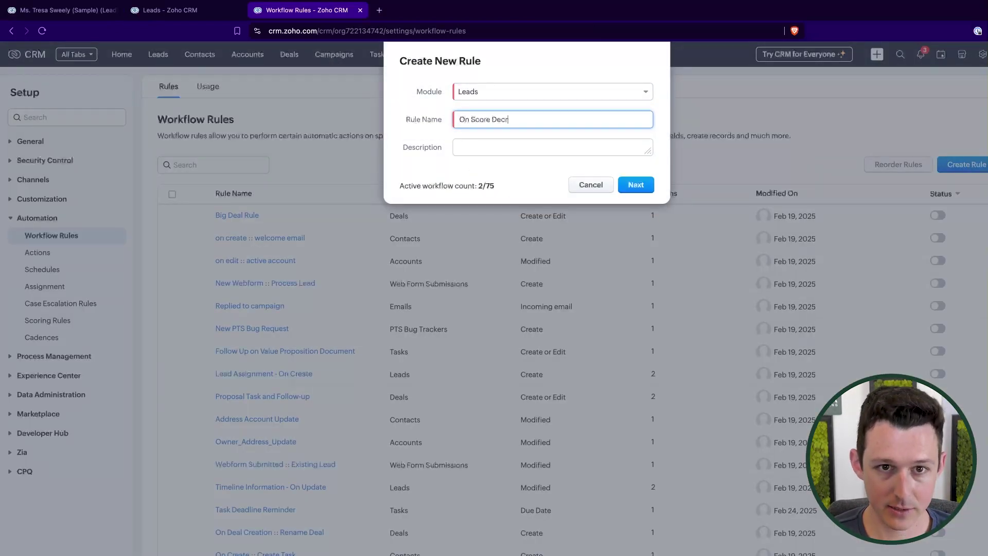
click(629, 184)
Trigger the rule when Record Score is decreased via All Scoring Rules, then continue.
click(297, 163)
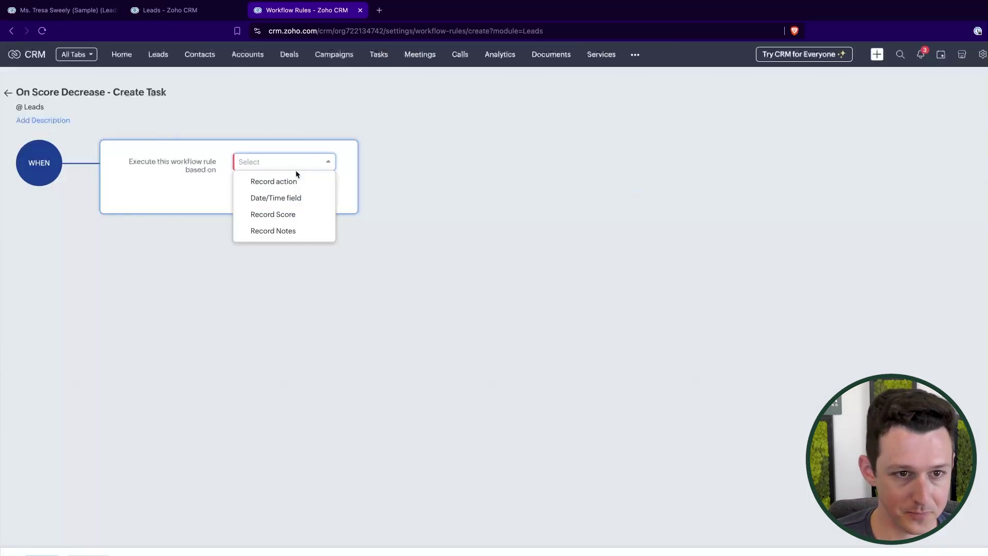
click(287, 214)
click(306, 188)
click(278, 223)
click(249, 220)
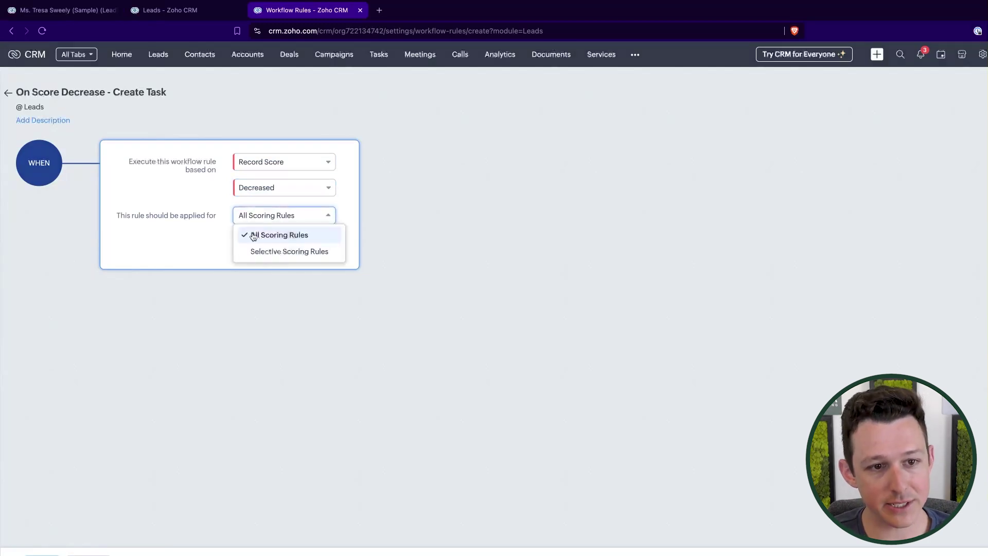
click(257, 250)
click(279, 242)
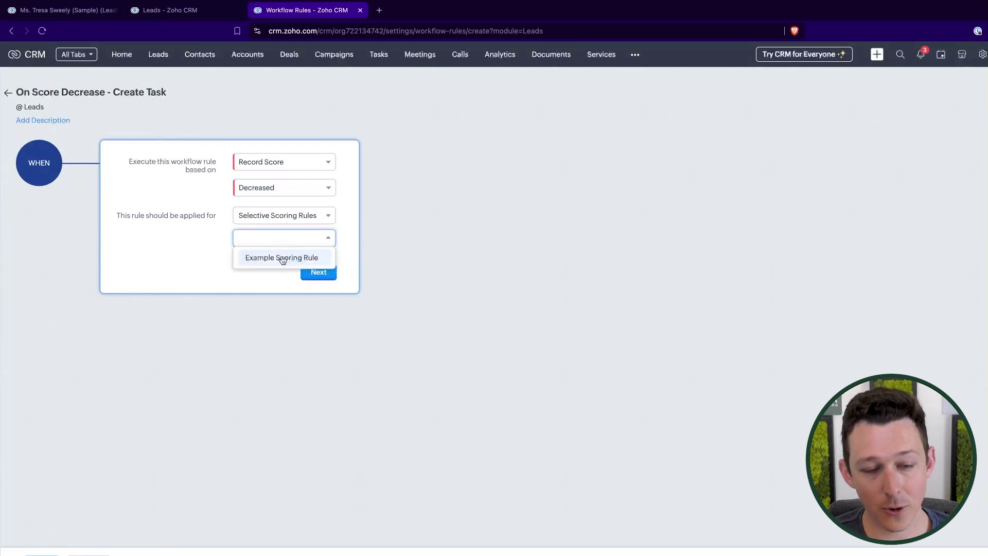
click(283, 259)
click(294, 217)
click(278, 233)
click(317, 250)
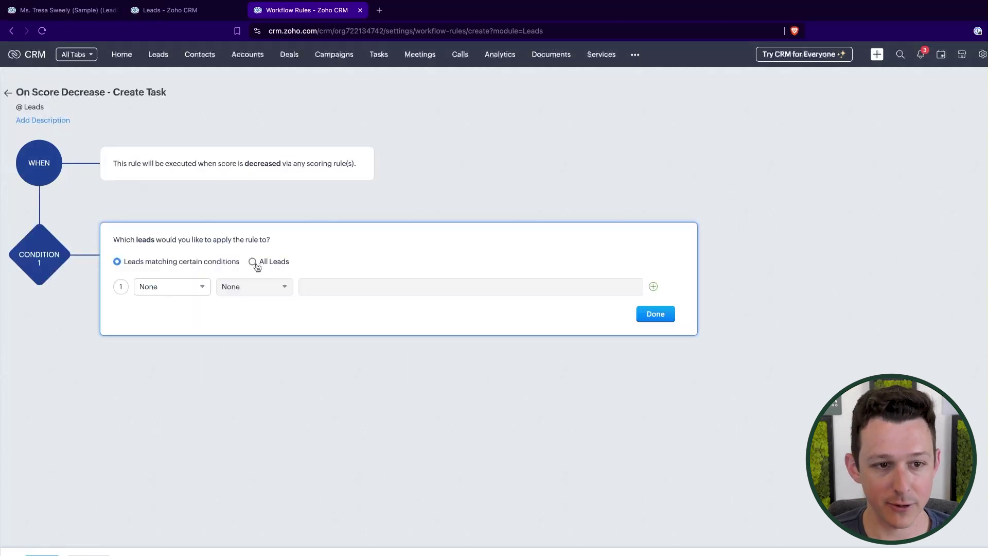
click(174, 10)
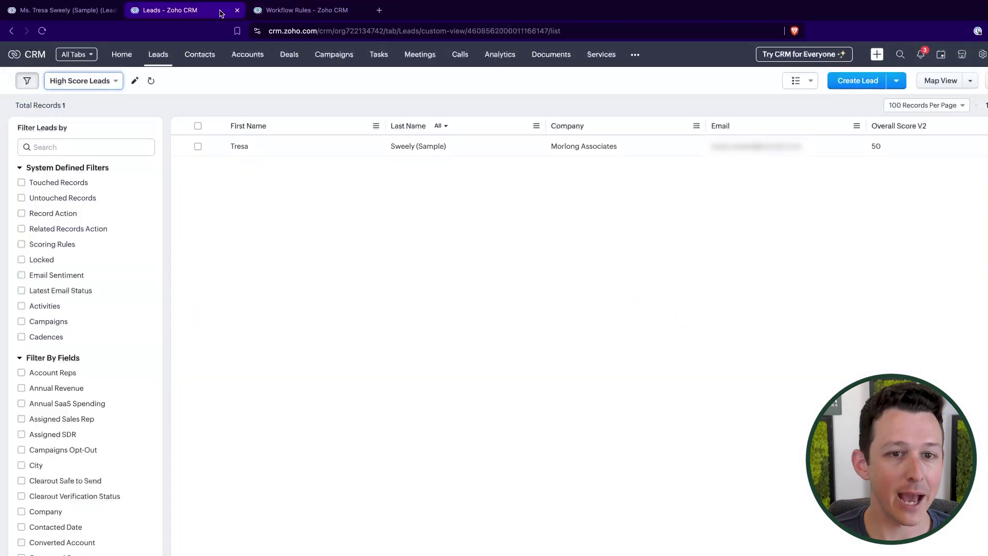
click(983, 54)
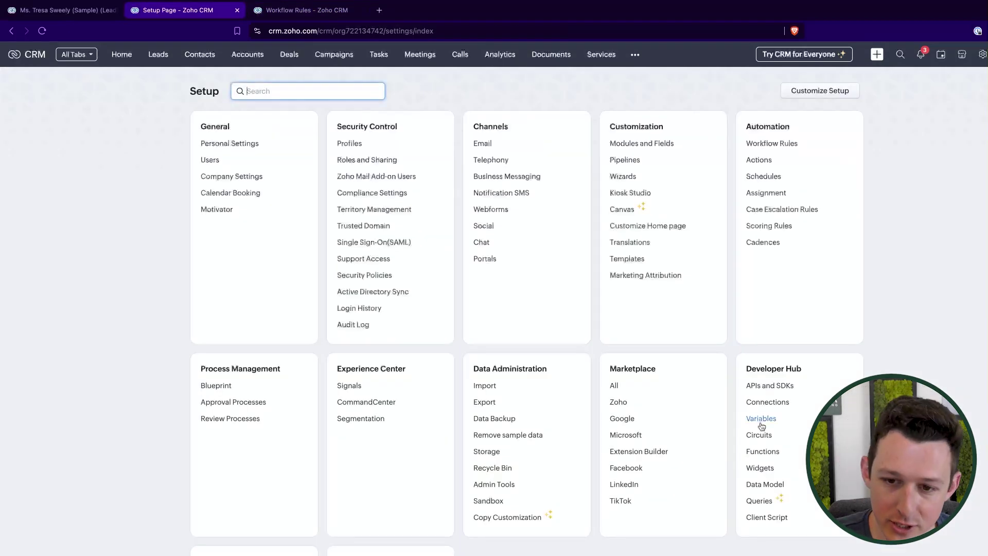
click(769, 228)
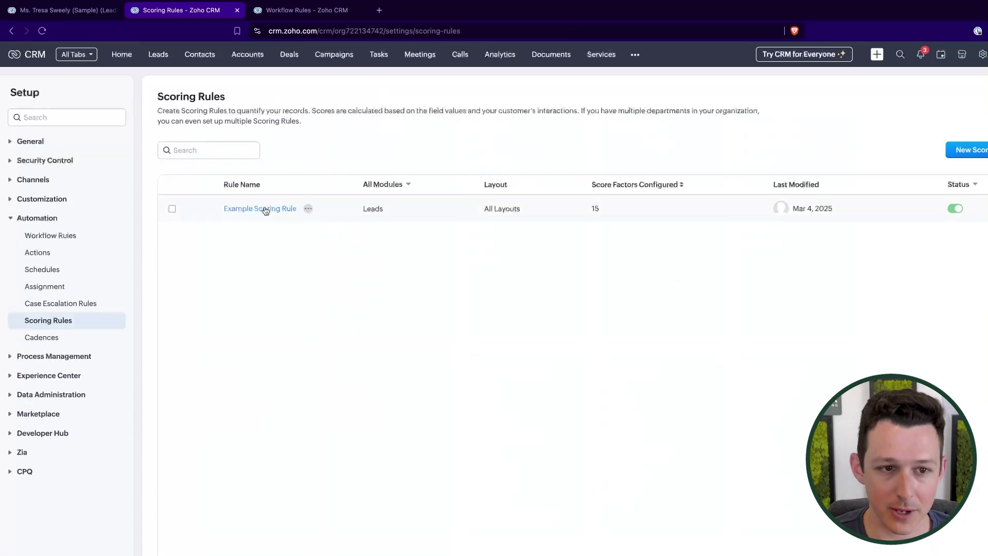
click(265, 209)
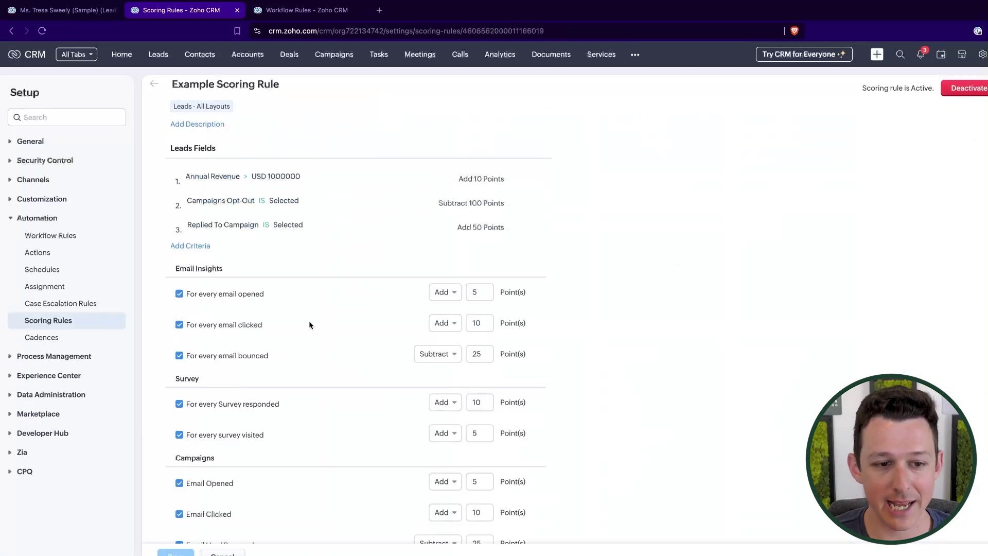
scroll(309, 324, down, 3)
scroll(311, 324, down, 1)
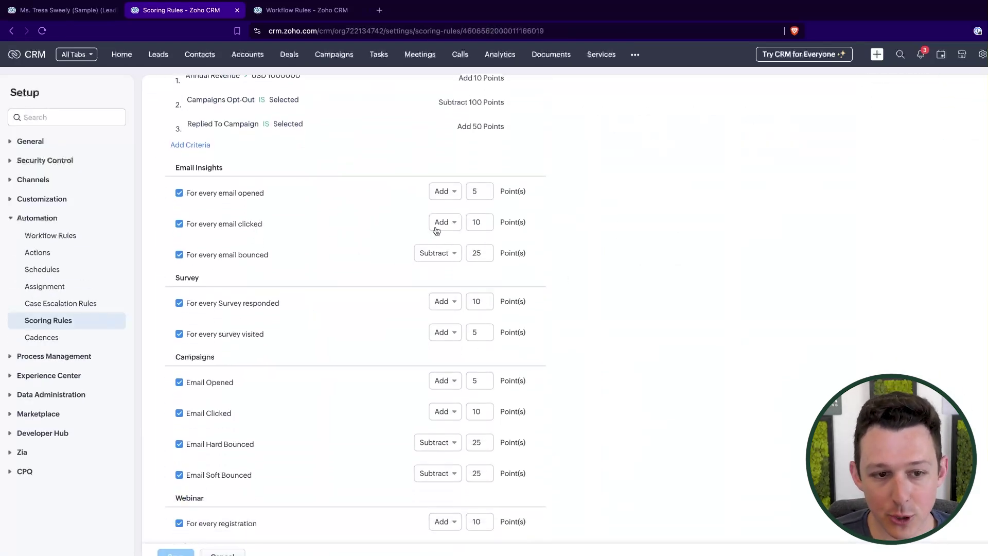
scroll(409, 292, down, 5)
scroll(409, 292, up, 3)
scroll(292, 190, up, 3)
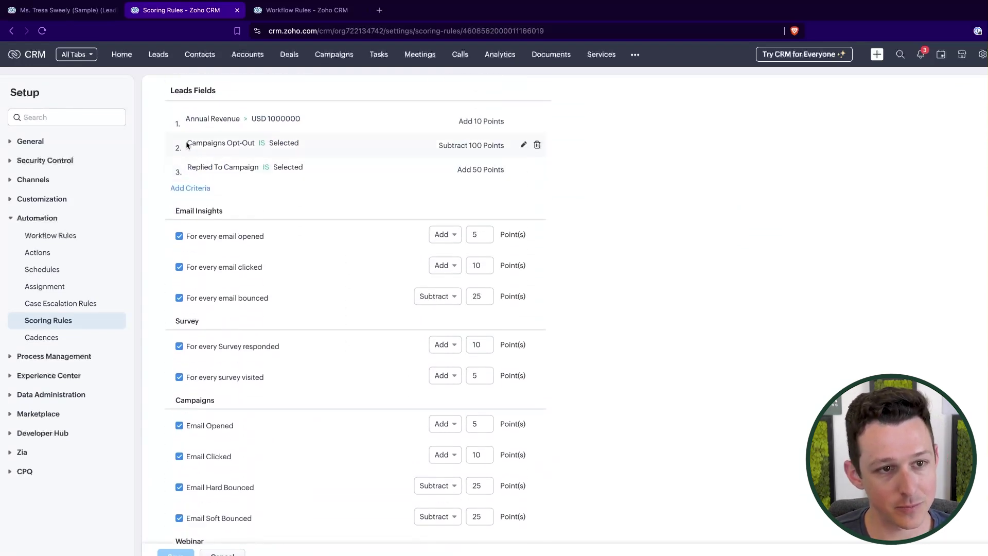
drag(188, 146, 384, 137)
click(723, 181)
scroll(723, 181, down, 3)
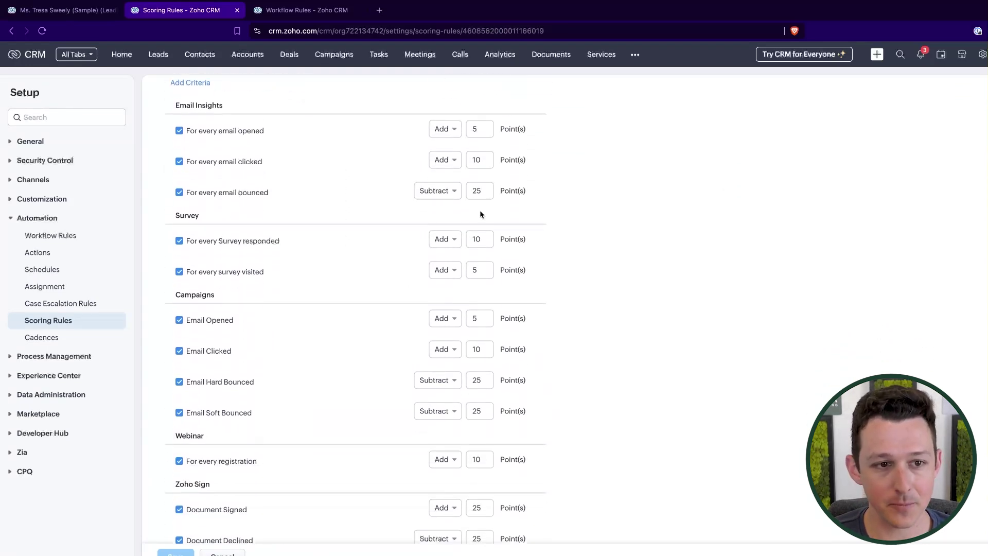
scroll(638, 229, down, 4)
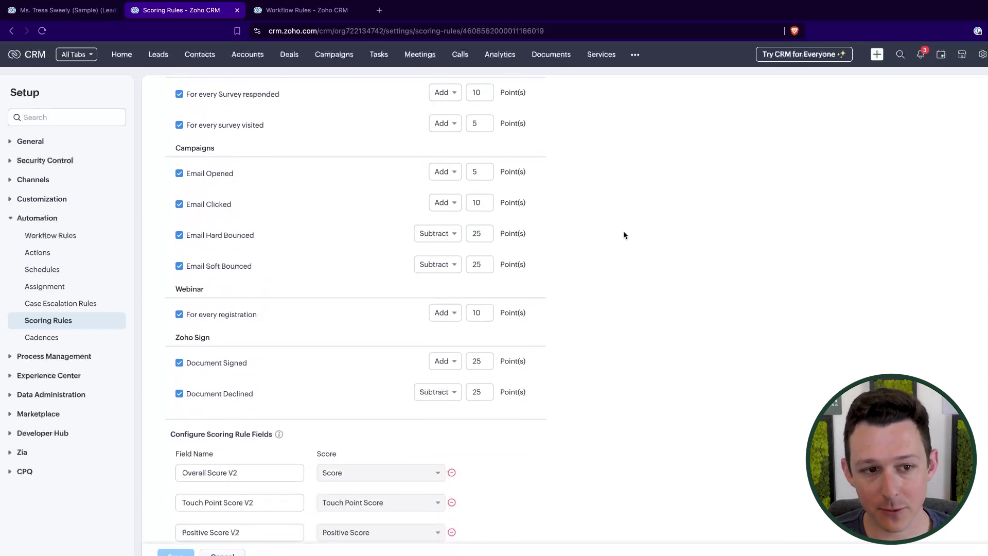
drag(195, 238, 388, 279)
click(665, 349)
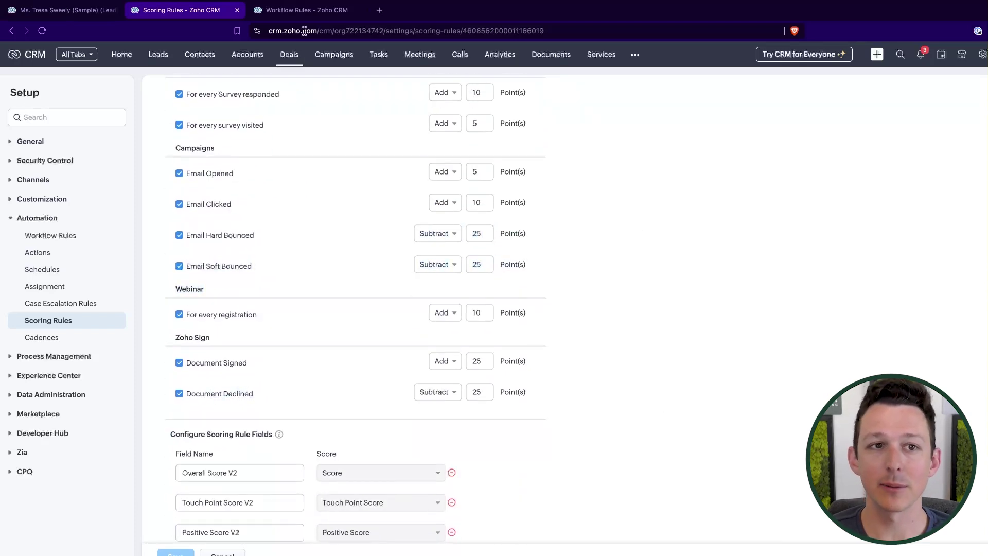
click(312, 13)
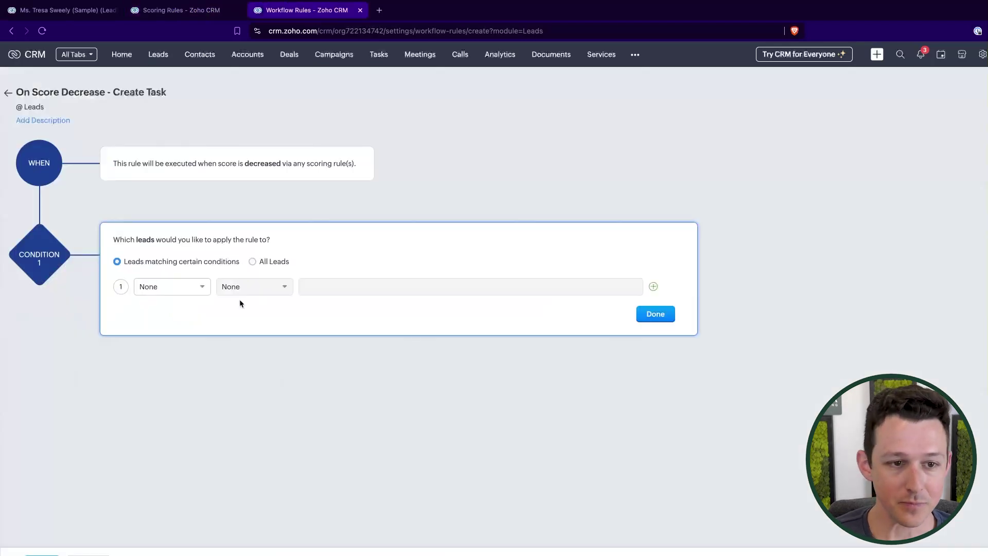
Apply the workflow to all leads and choose a Task as the instant action.
click(252, 262)
click(316, 289)
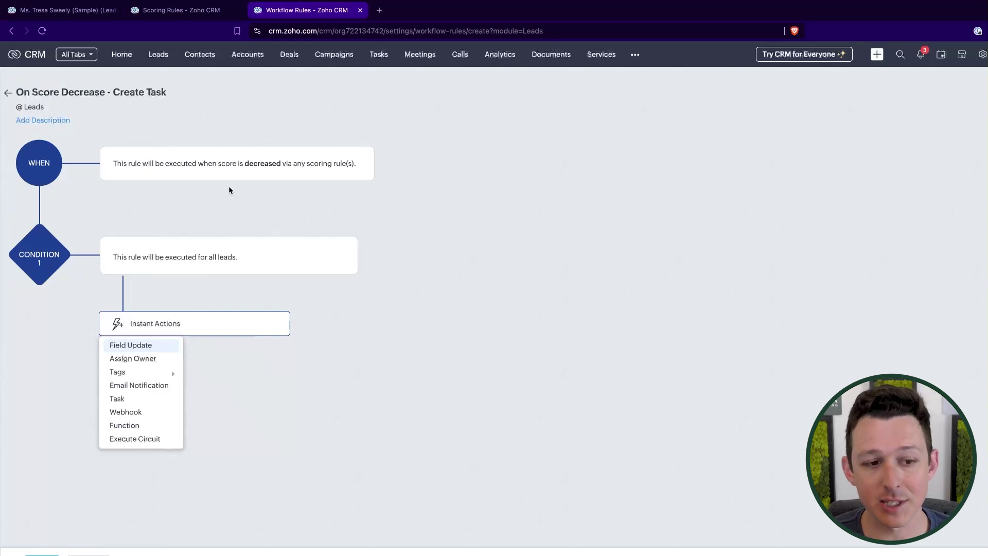
click(311, 166)
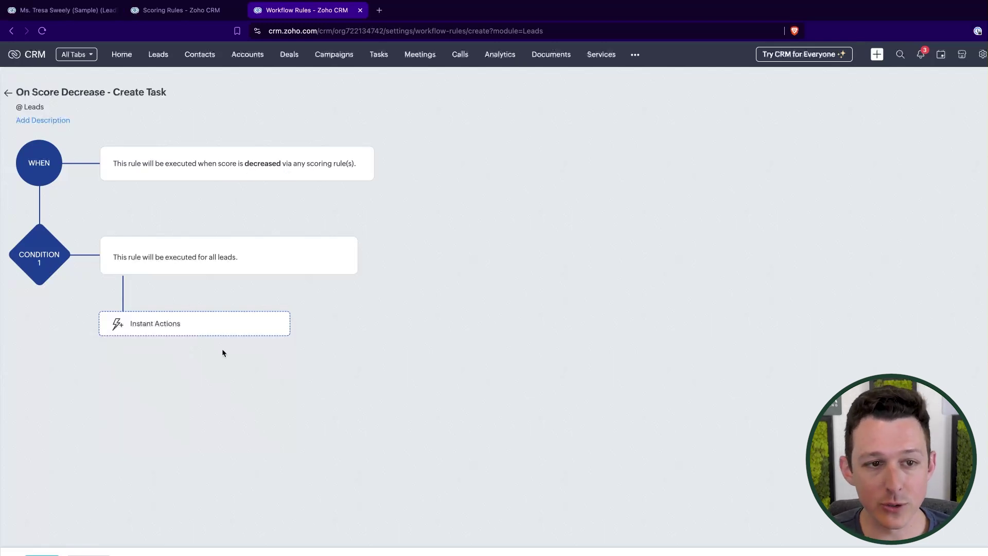
click(161, 324)
click(140, 409)
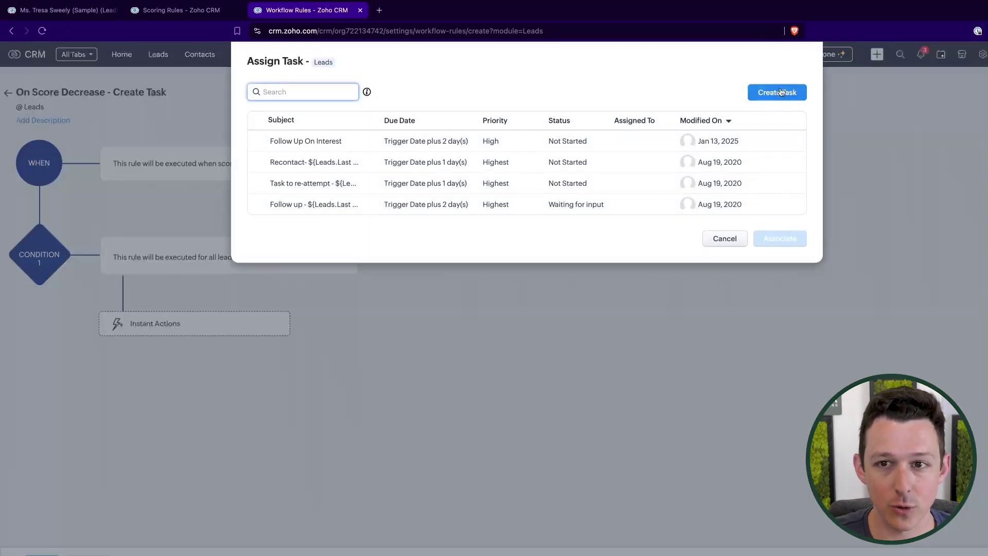
Create a follow-up task due Trigger Date plus 1 day, associate it, and save the rule.
click(776, 90)
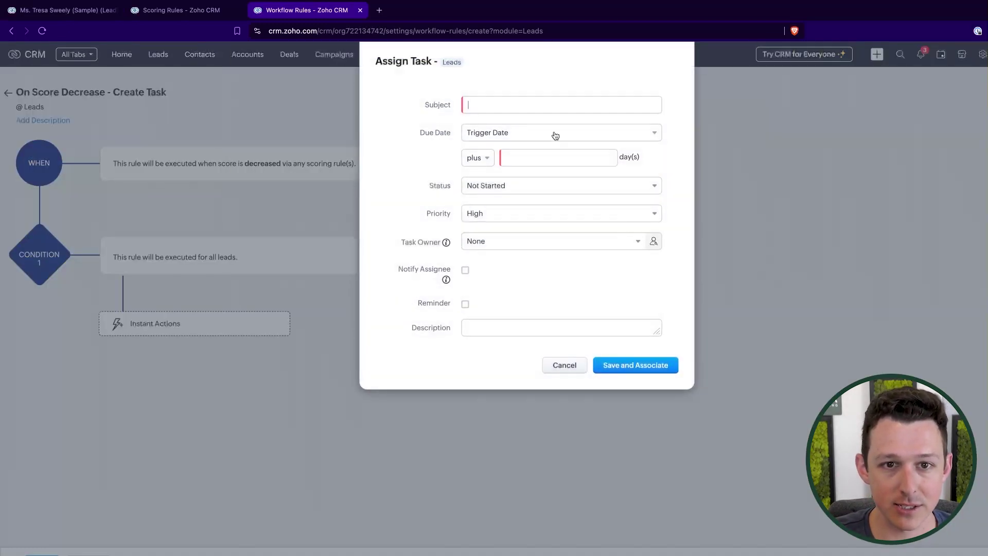
click(545, 108)
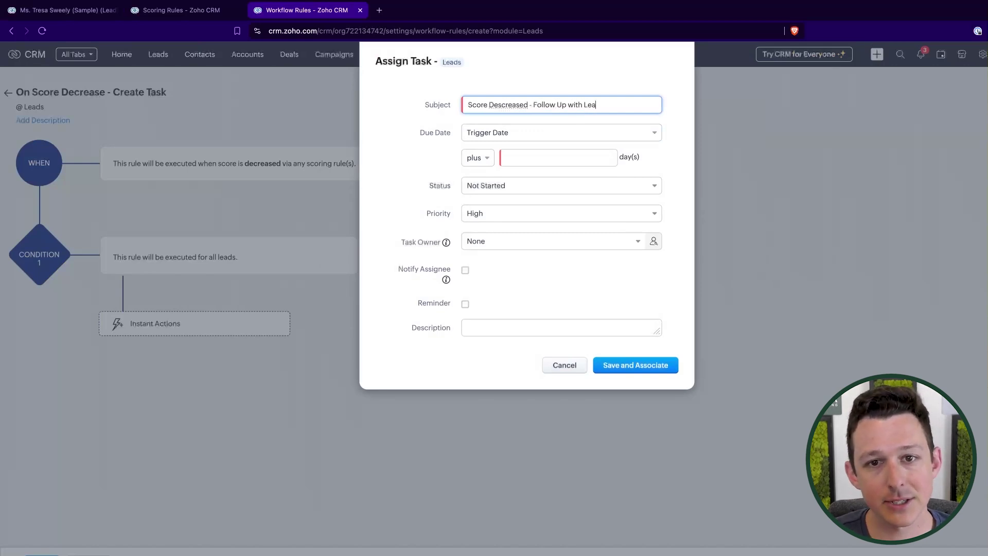
click(565, 161)
text(1)
click(668, 162)
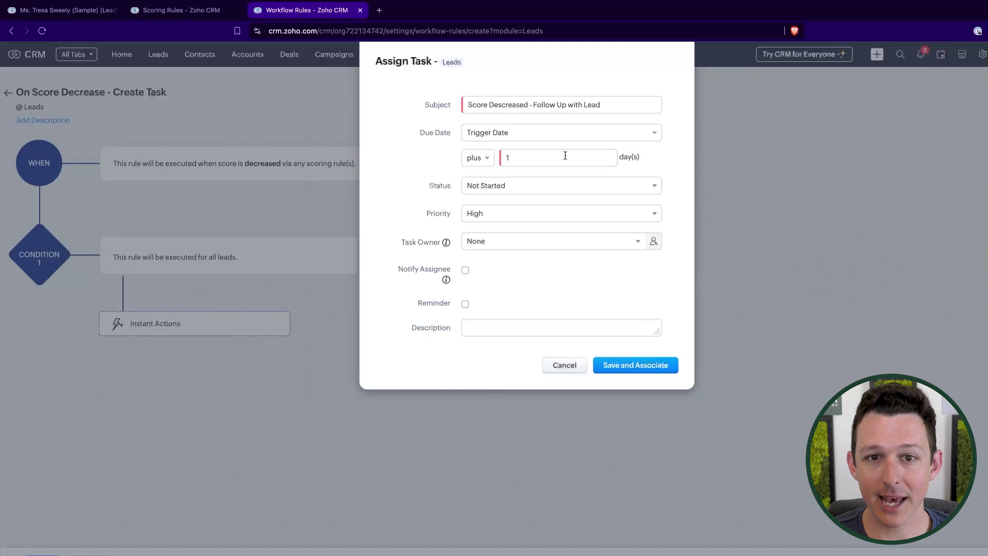
click(606, 367)
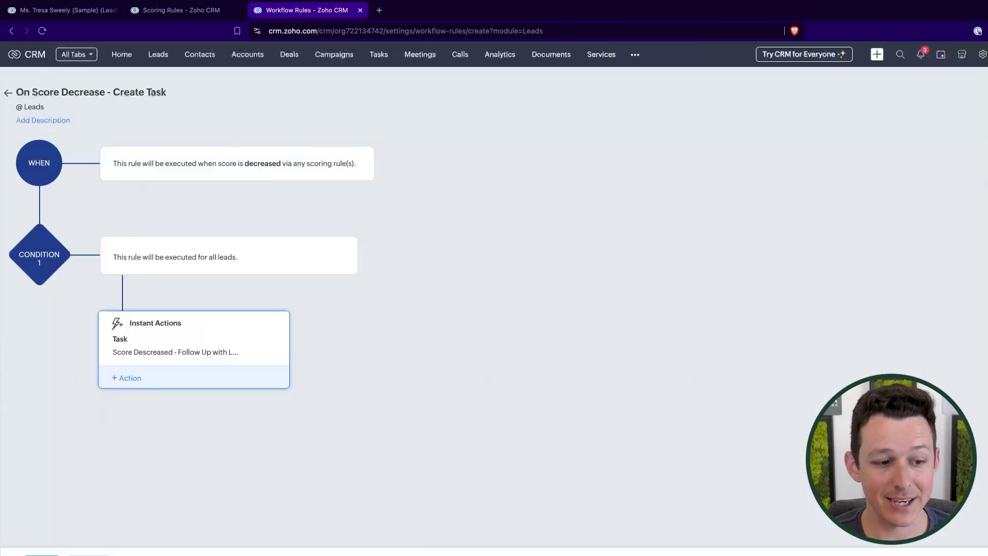
click(43, 554)
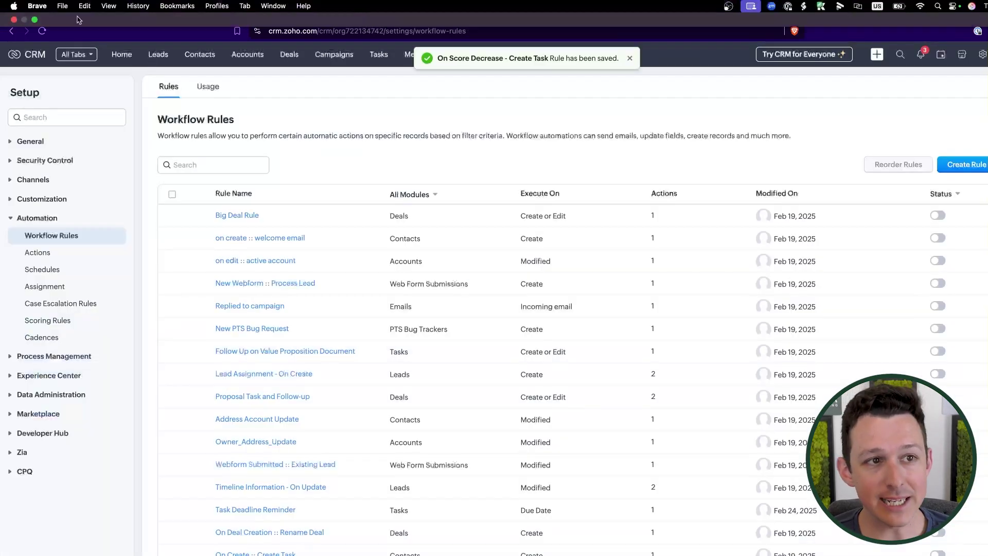
Reload the Morlong Associates lead to see its score at -50 and the follow-up task.
click(95, 18)
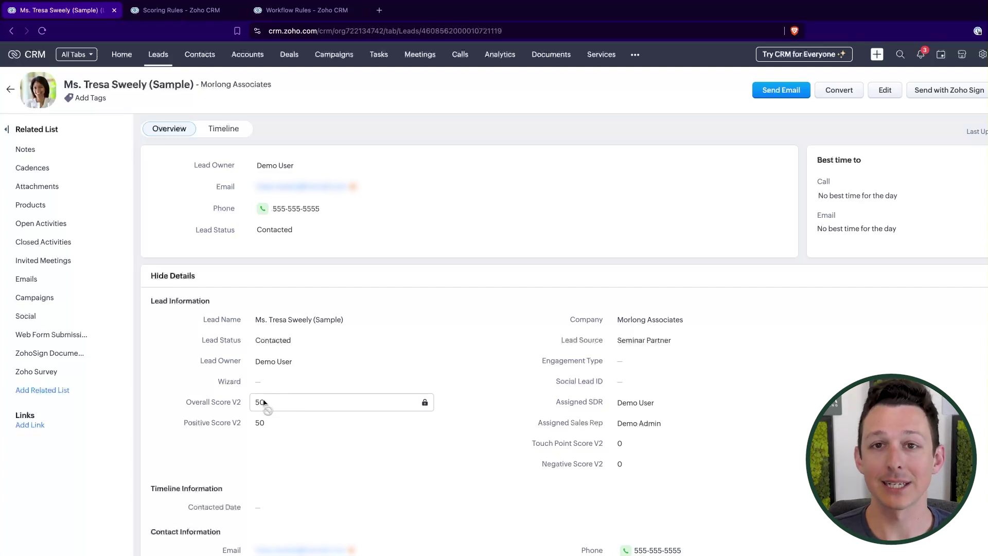
click(43, 31)
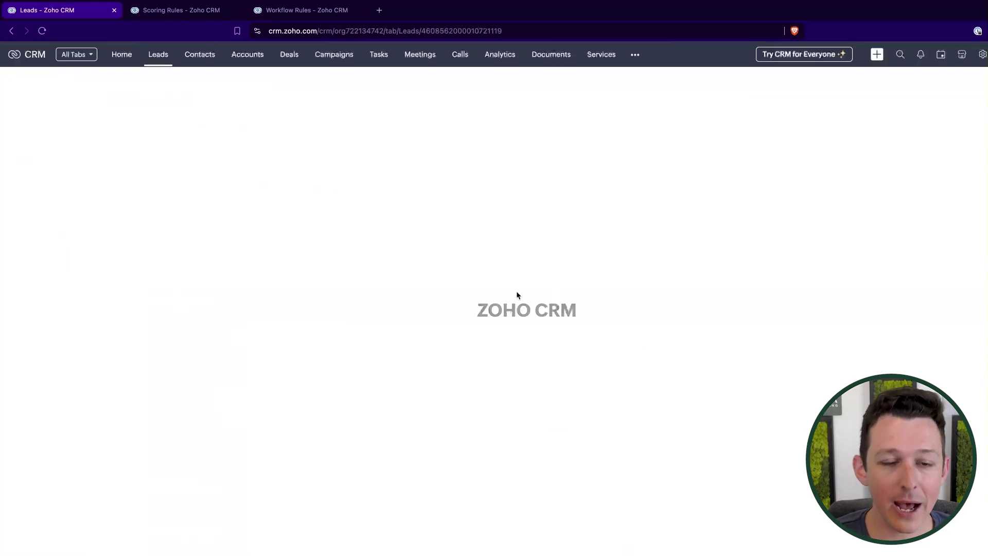
scroll(492, 289, down, 5)
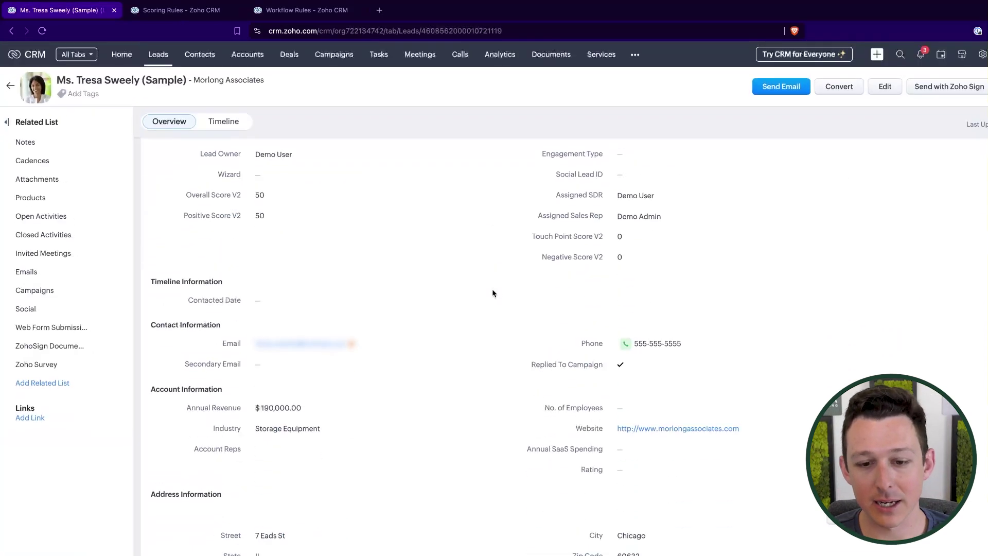
scroll(517, 324, up, 1)
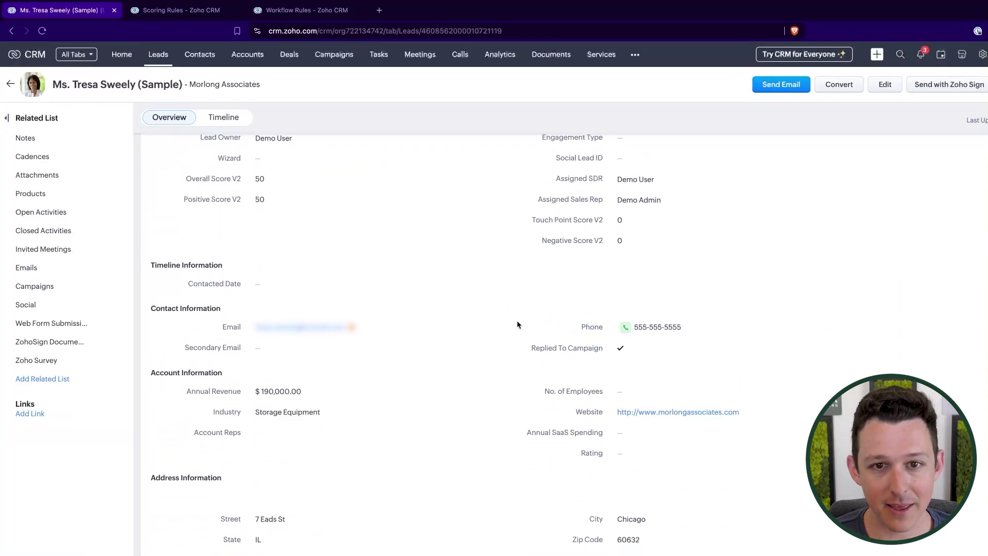
scroll(517, 323, down, 5)
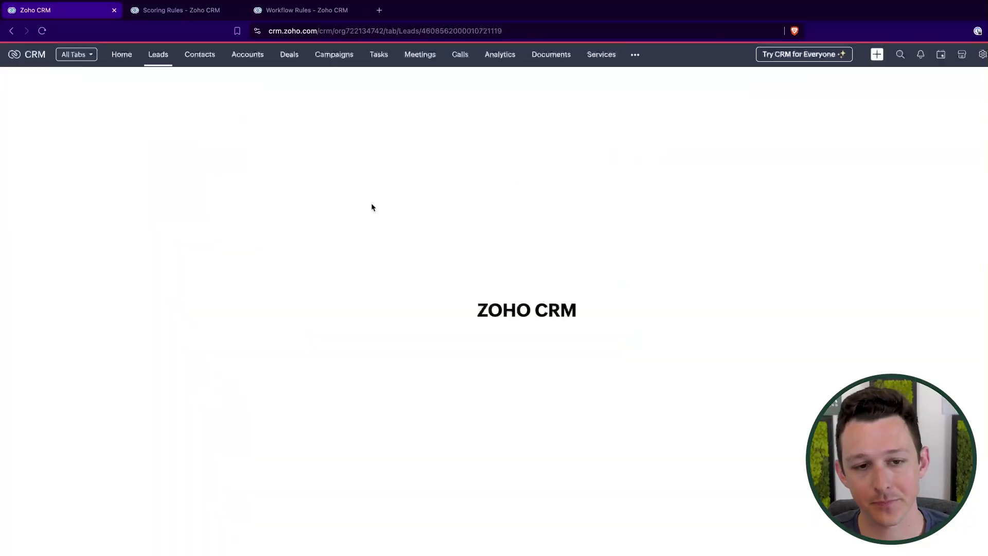
scroll(289, 309, down, 3)
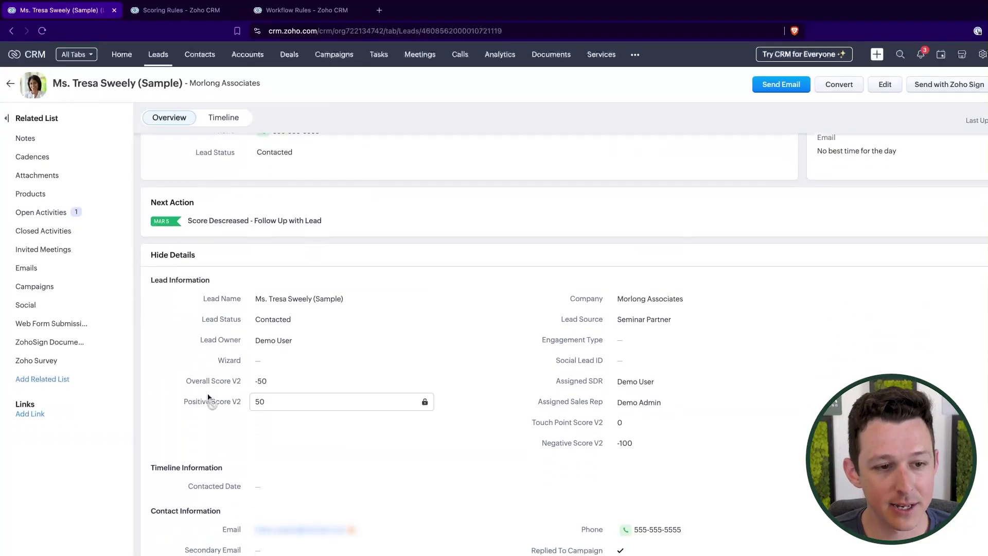
drag(186, 381, 230, 384)
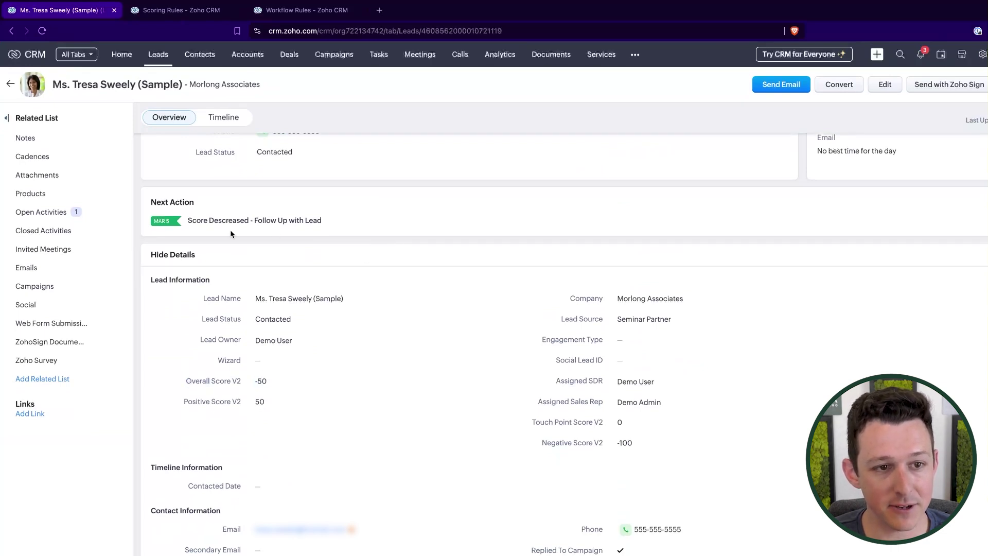
drag(184, 221, 406, 221)
click(452, 178)
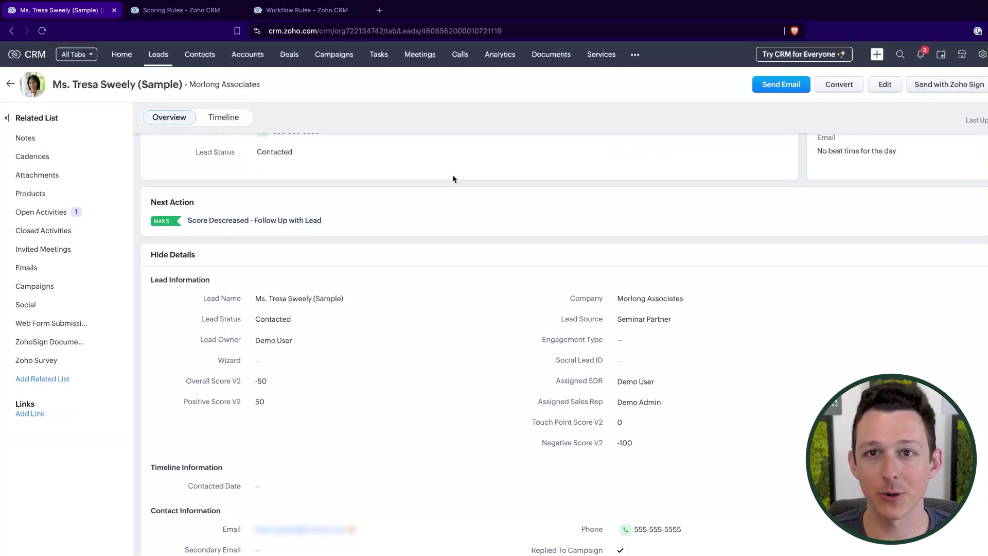